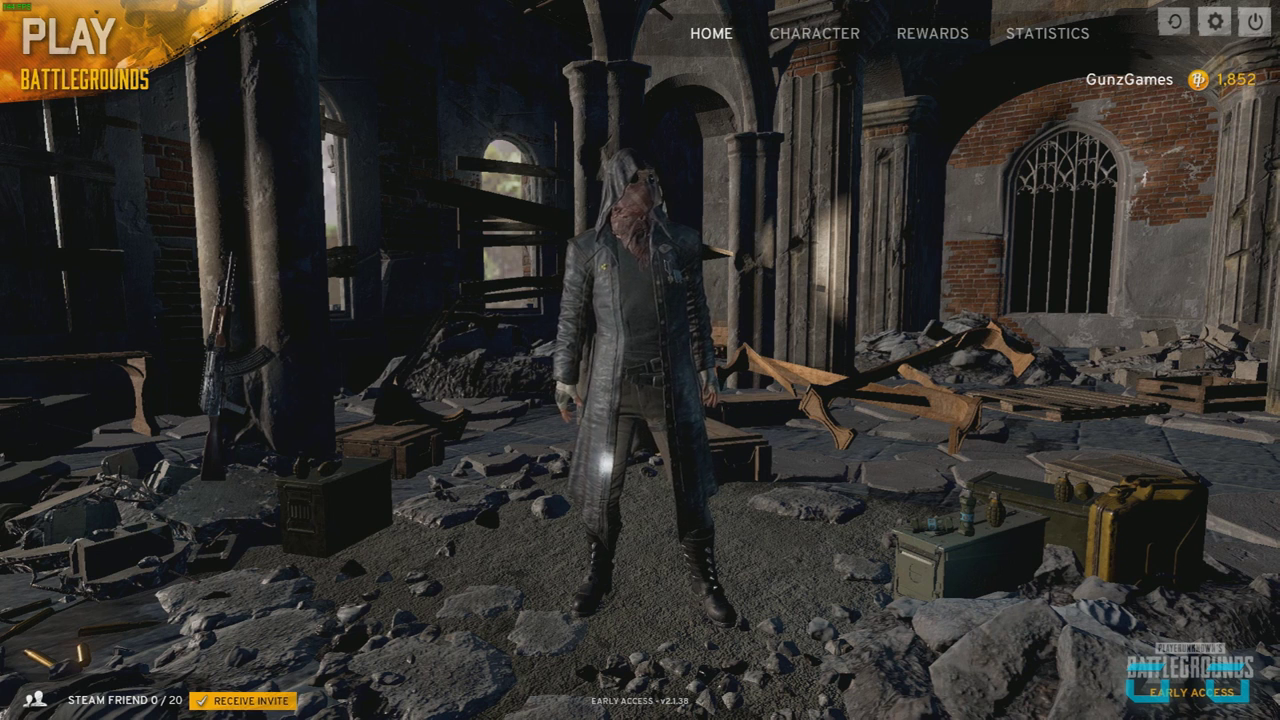
Open the game's graphics settings and view the available Screen Mode options.
key(Escape)
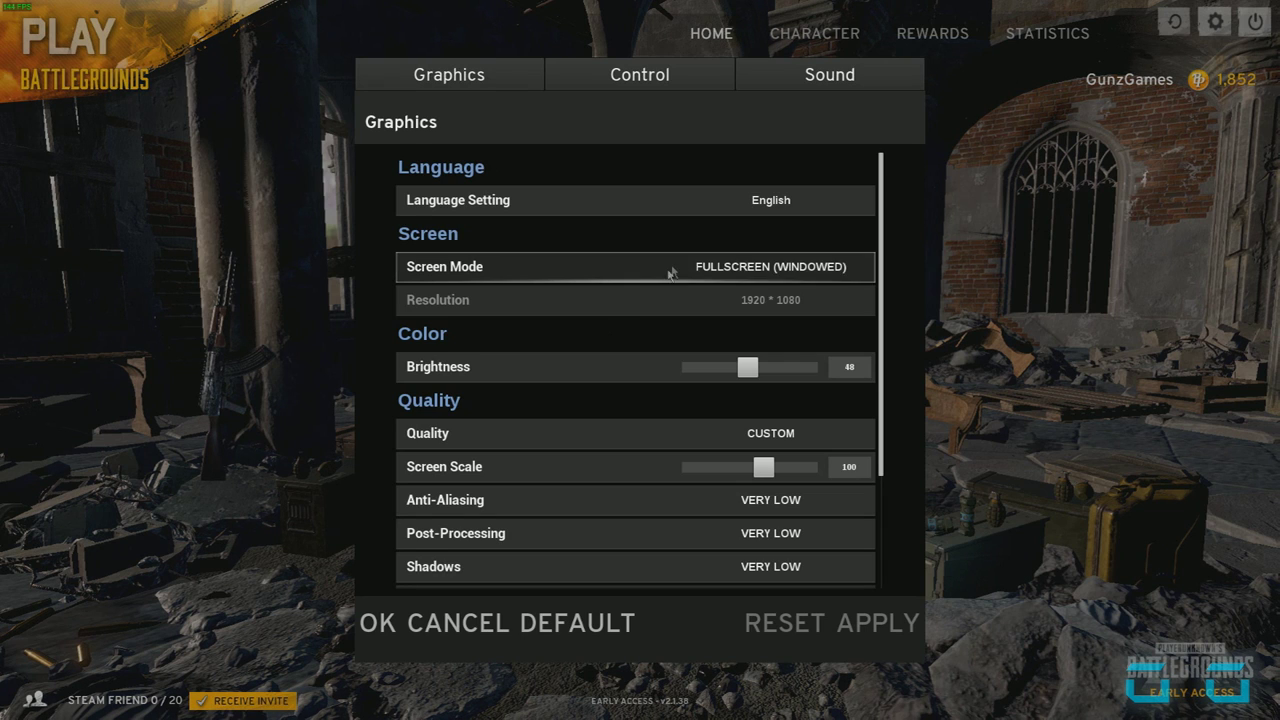
click(673, 267)
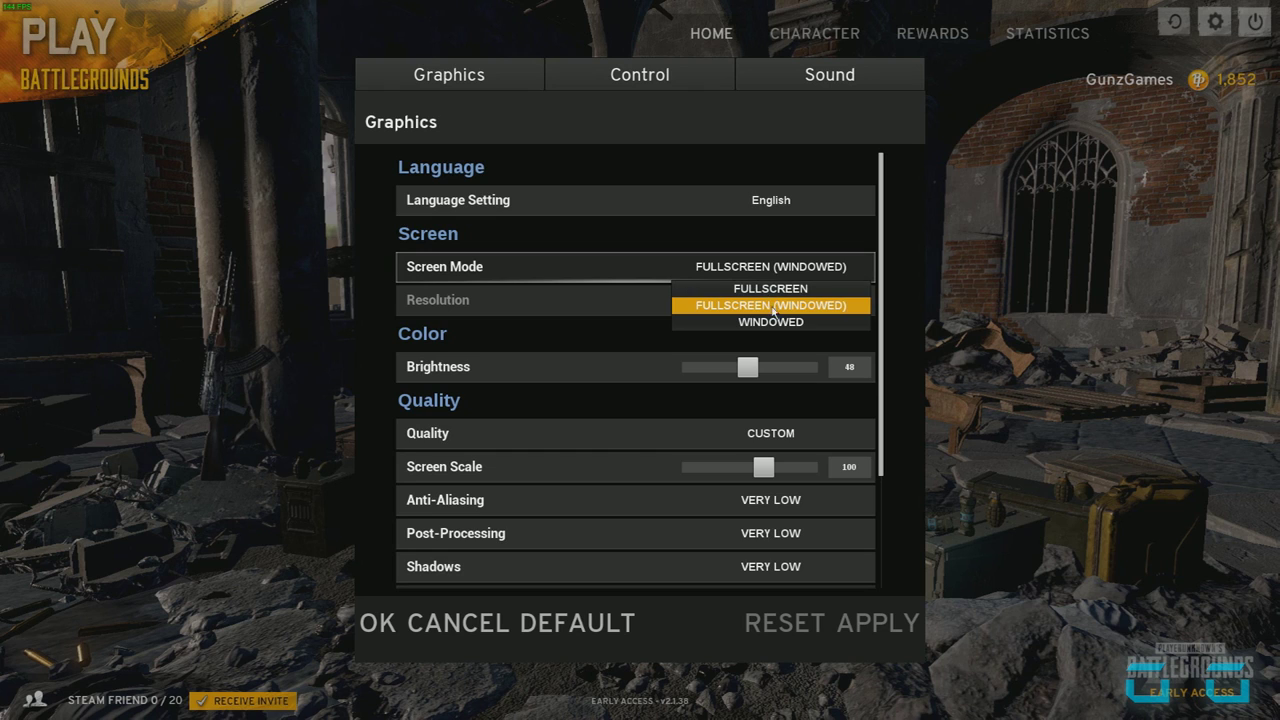
click(764, 395)
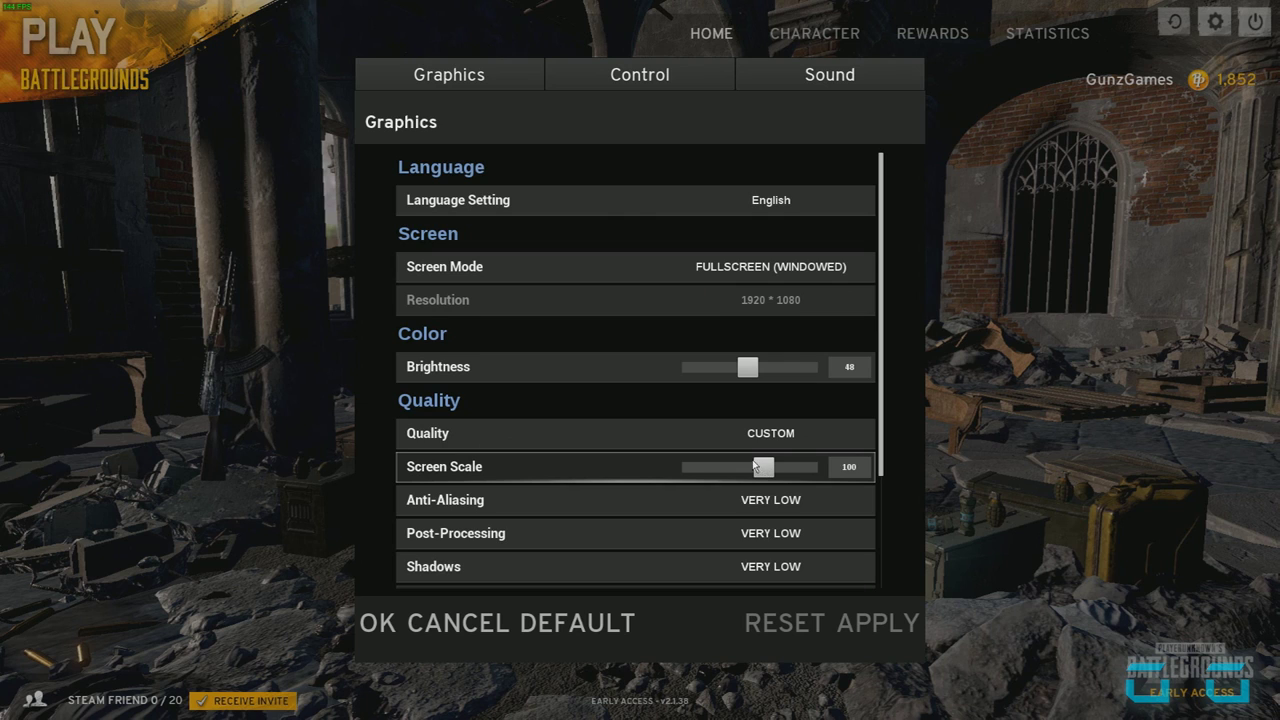
Try Screen Scale at 70 and at 120, applying each value, and return it to 100 and apply.
drag(764, 470, 680, 470)
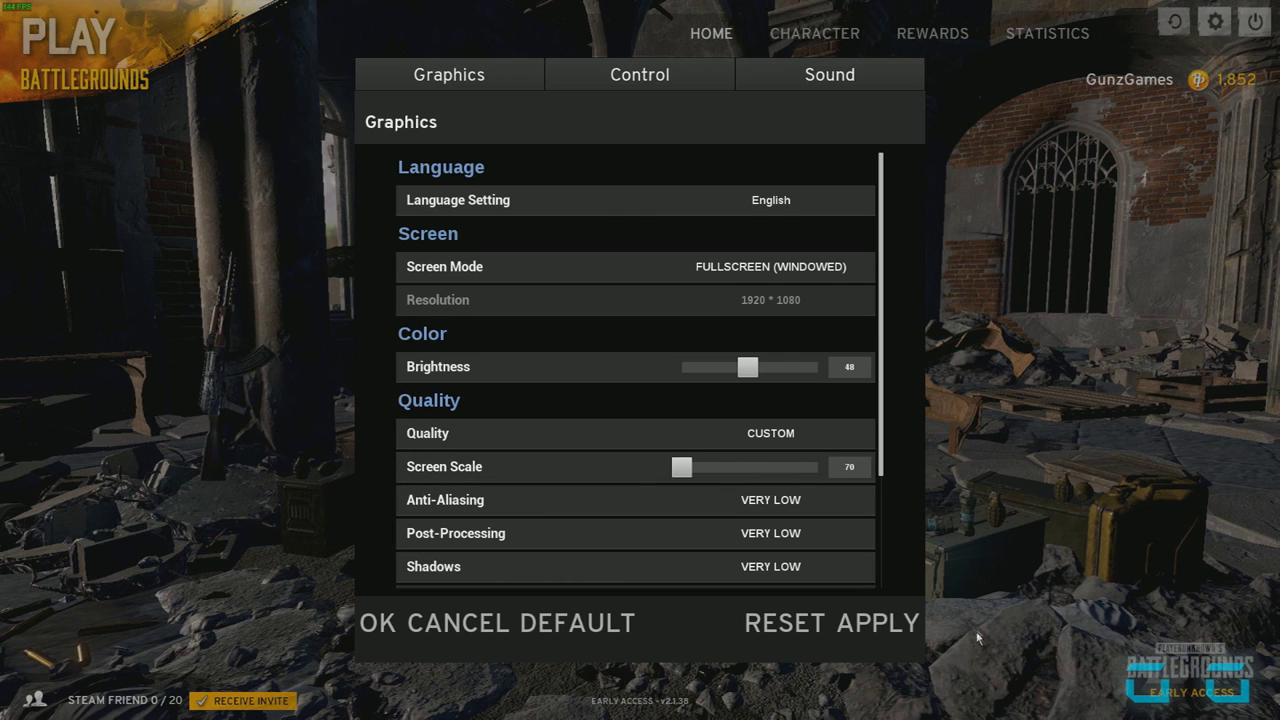
click(889, 620)
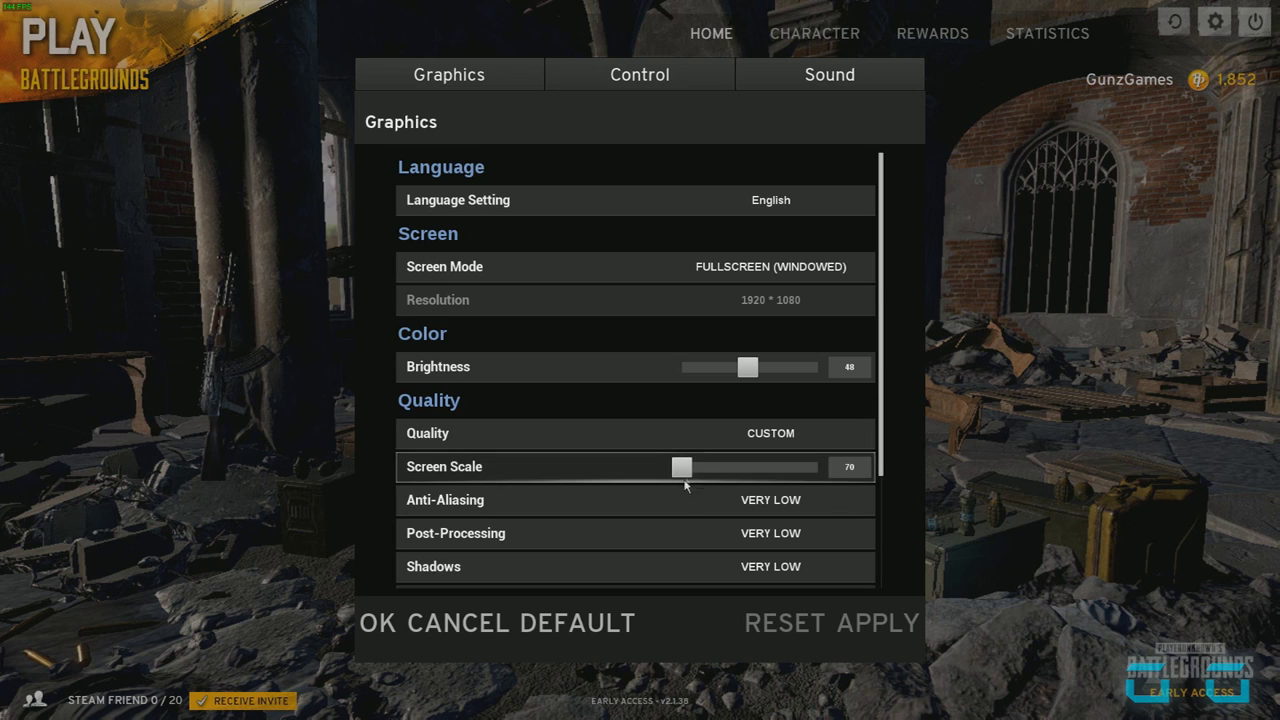
drag(685, 476, 1229, 490)
click(866, 632)
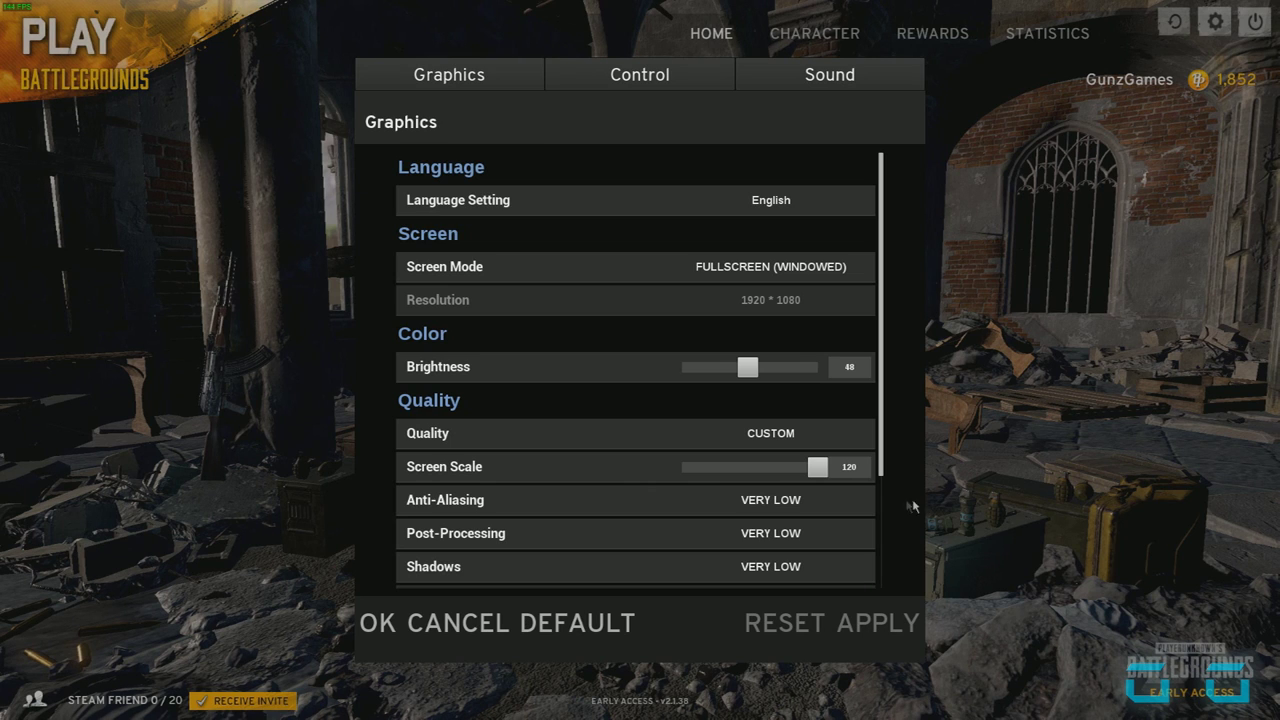
drag(822, 478, 773, 465)
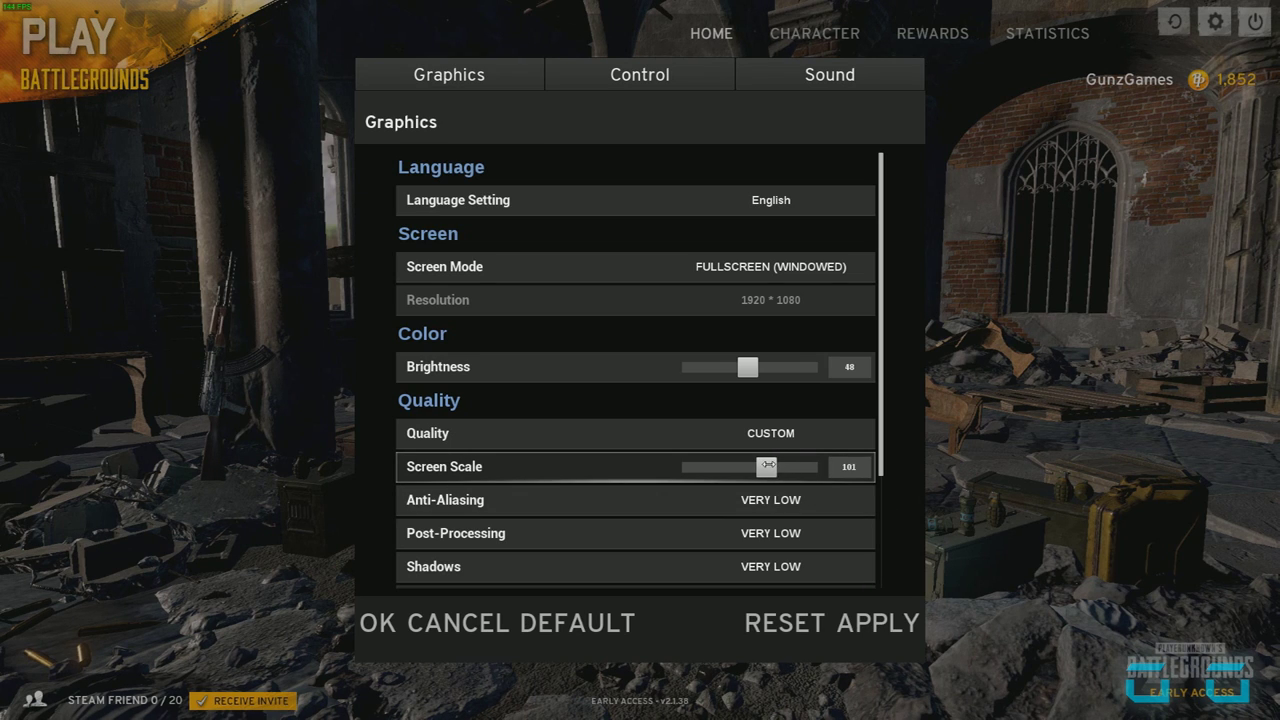
click(876, 624)
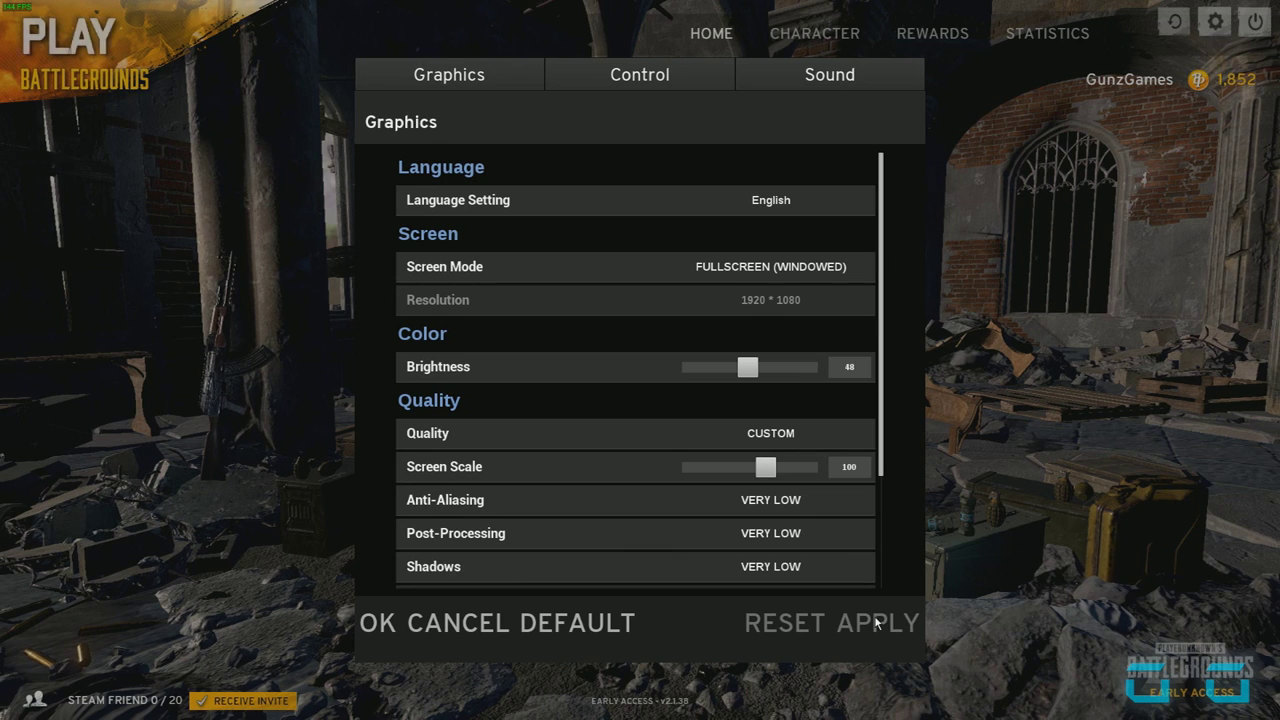
Try Anti-Aliasing at Ultra, applying the change, and return it to Very Low and apply.
scroll(837, 434, down, 3)
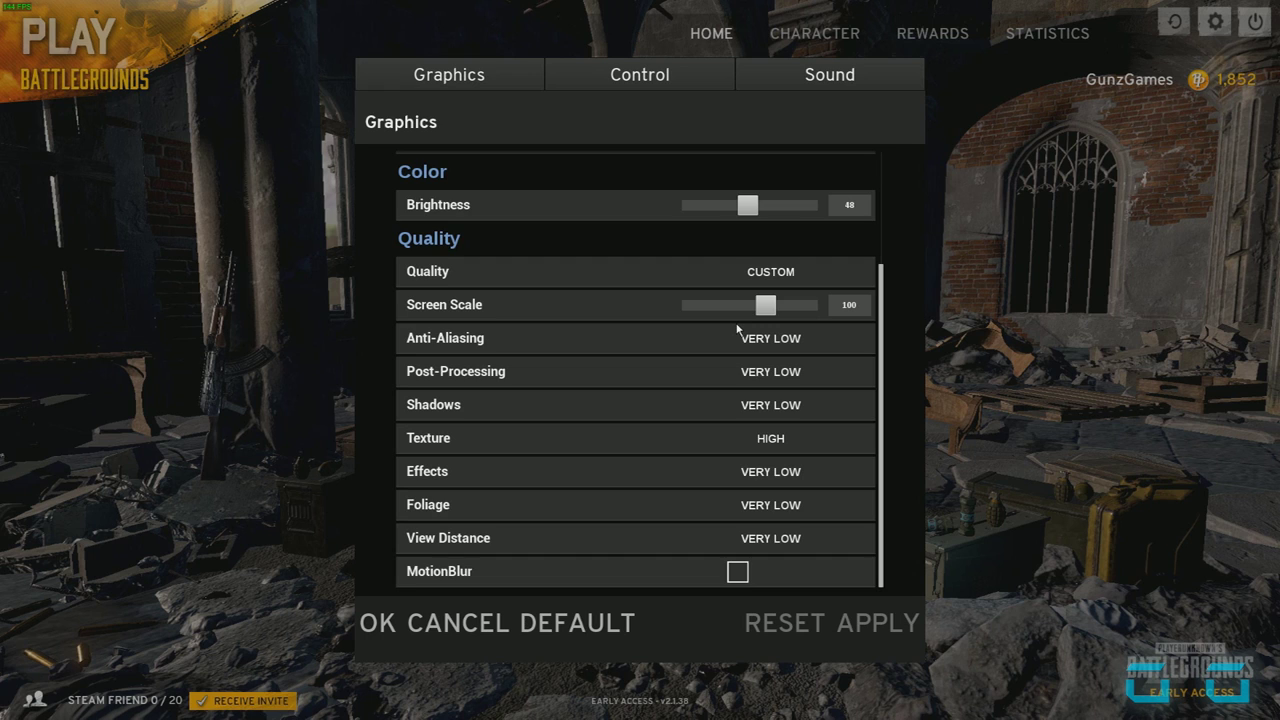
click(835, 334)
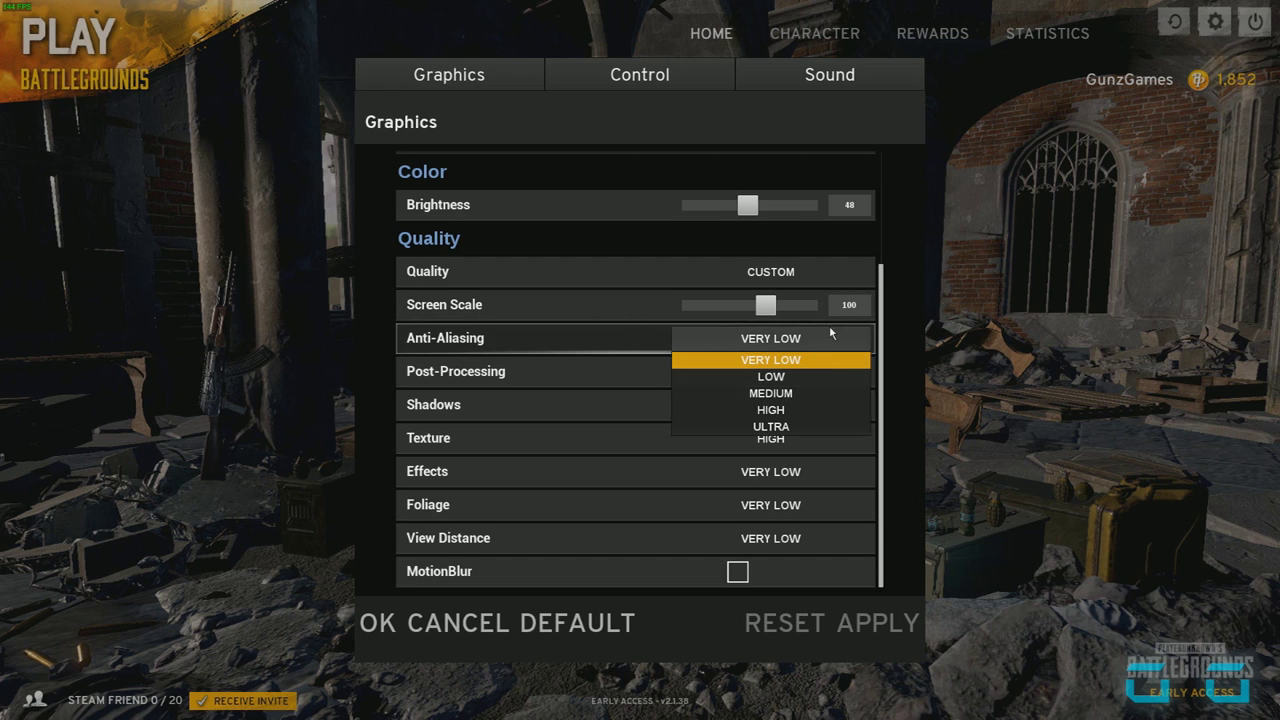
click(830, 428)
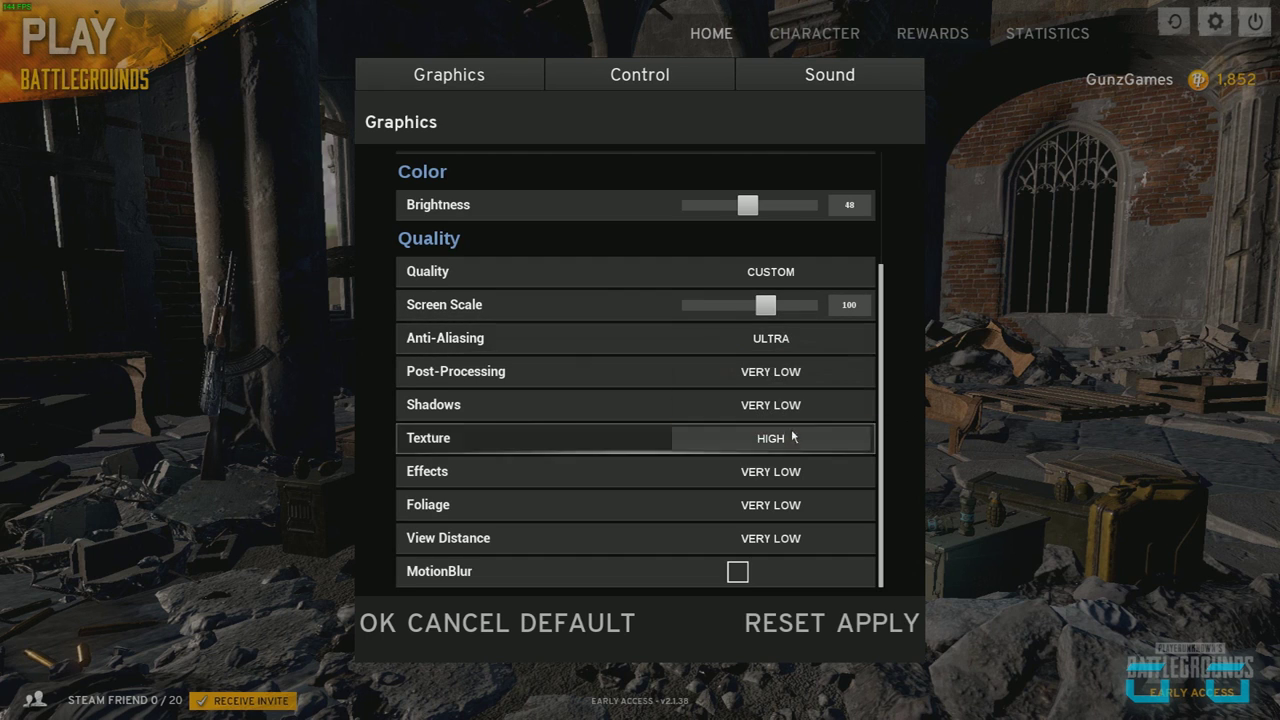
click(886, 634)
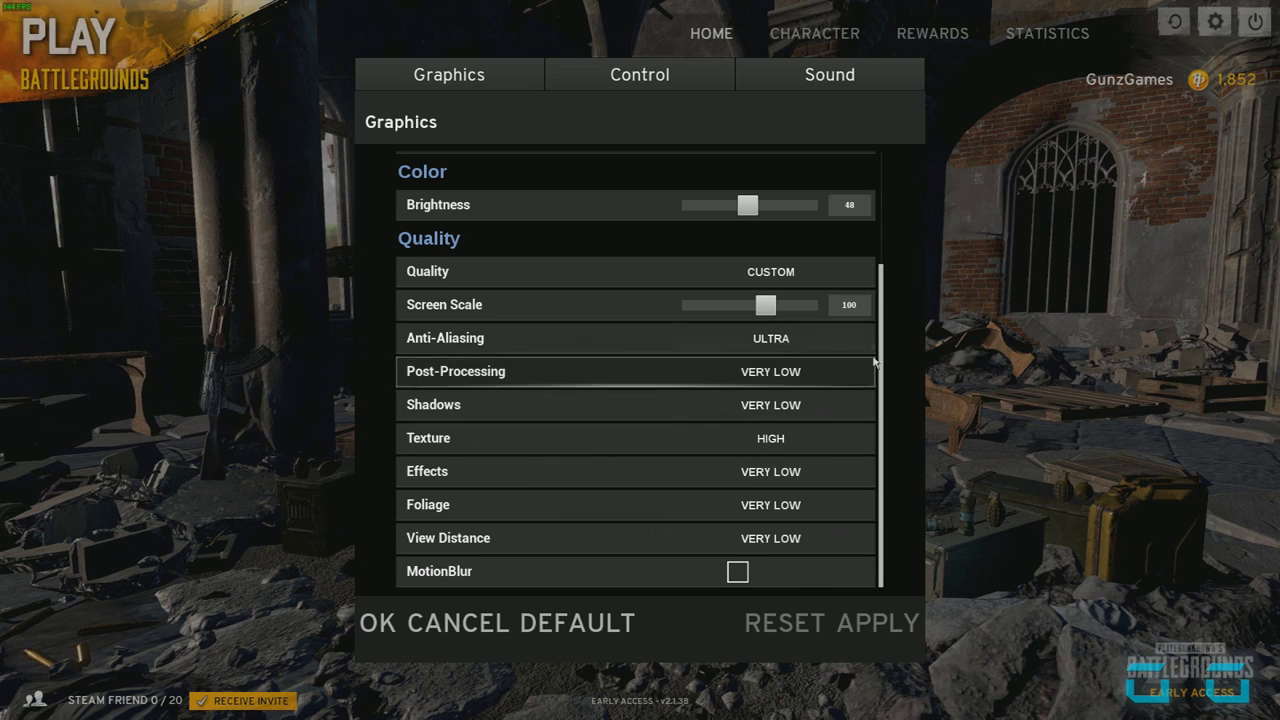
click(826, 337)
click(804, 364)
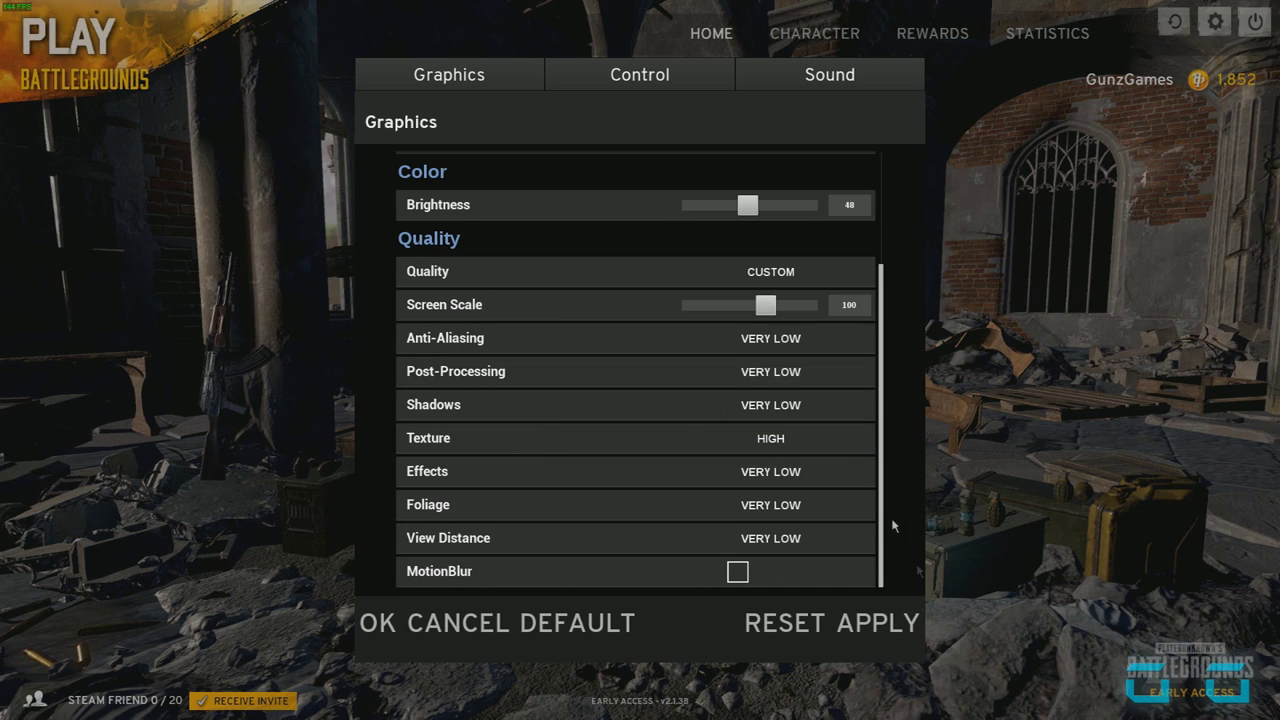
click(878, 623)
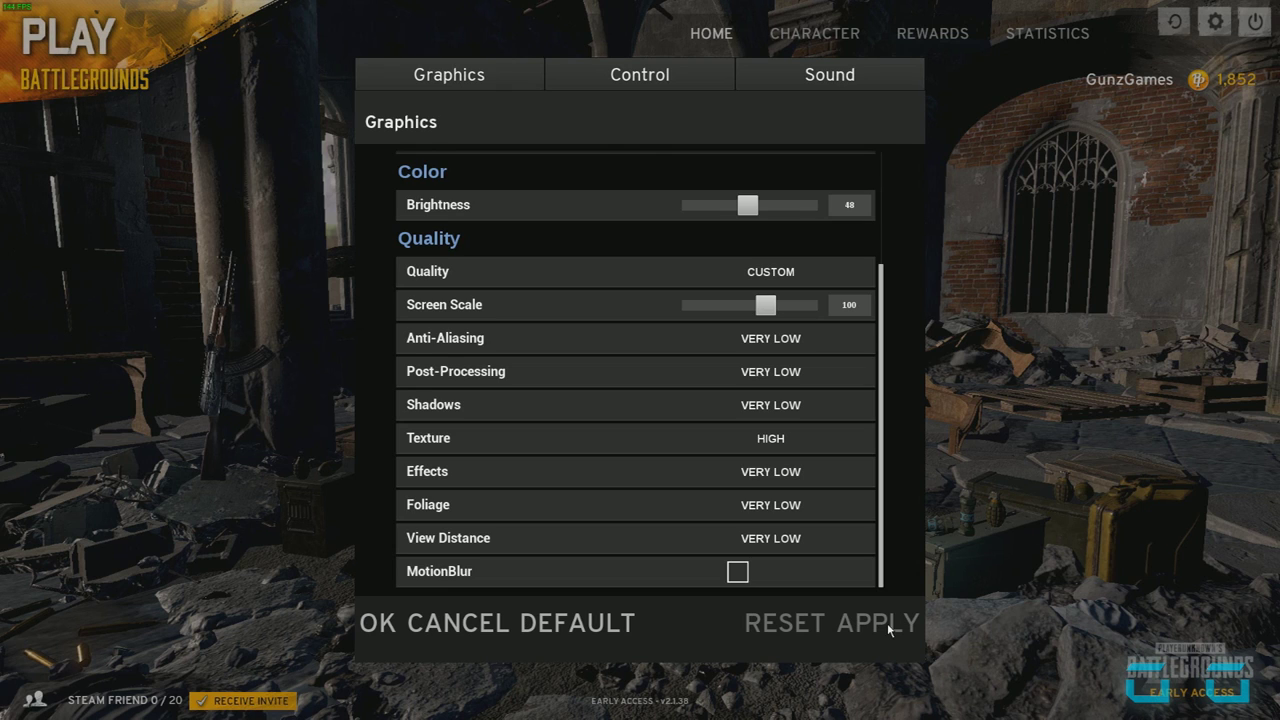
Try Post-Processing at Ultra, applying the change, and return it to Very Low and apply.
click(770, 371)
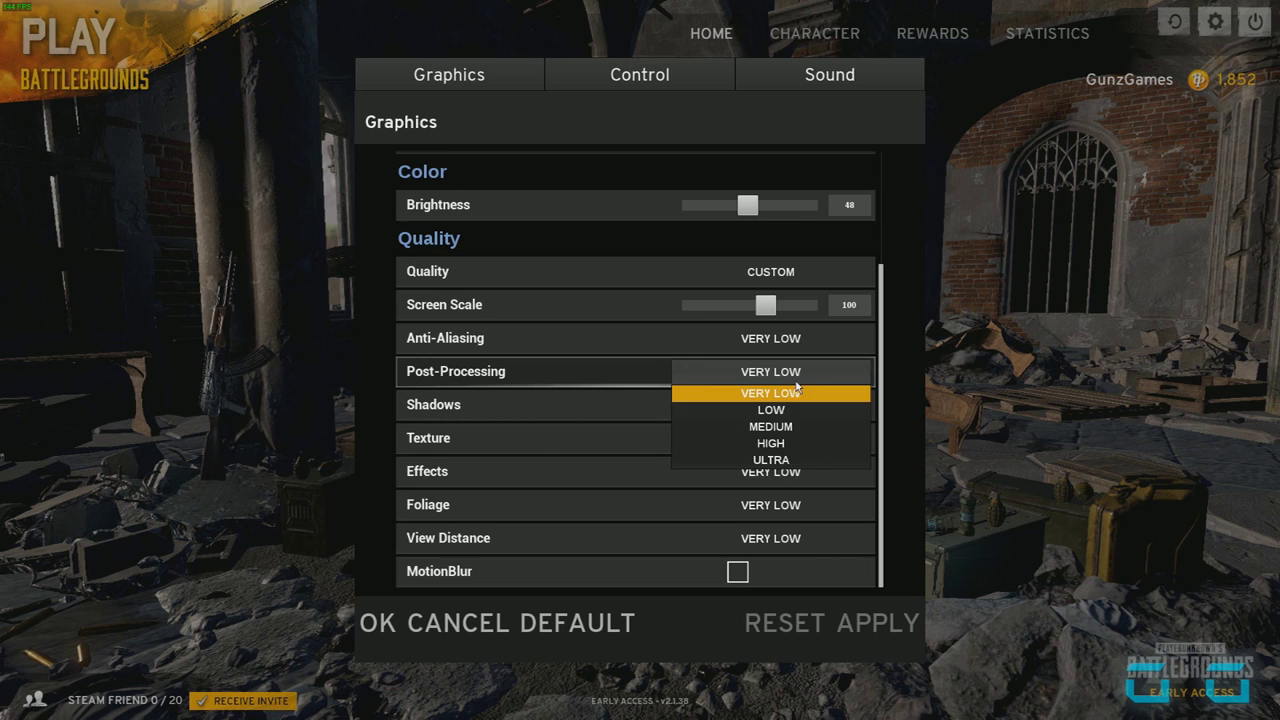
click(770, 457)
click(888, 624)
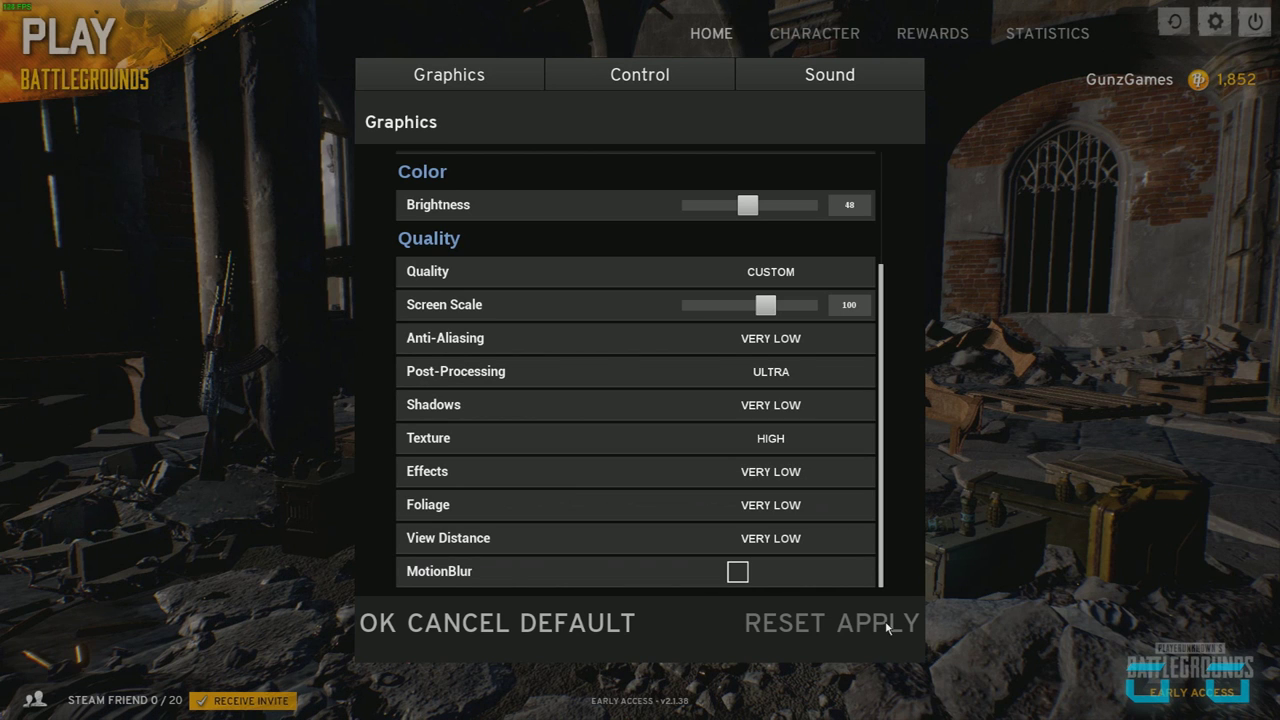
click(834, 373)
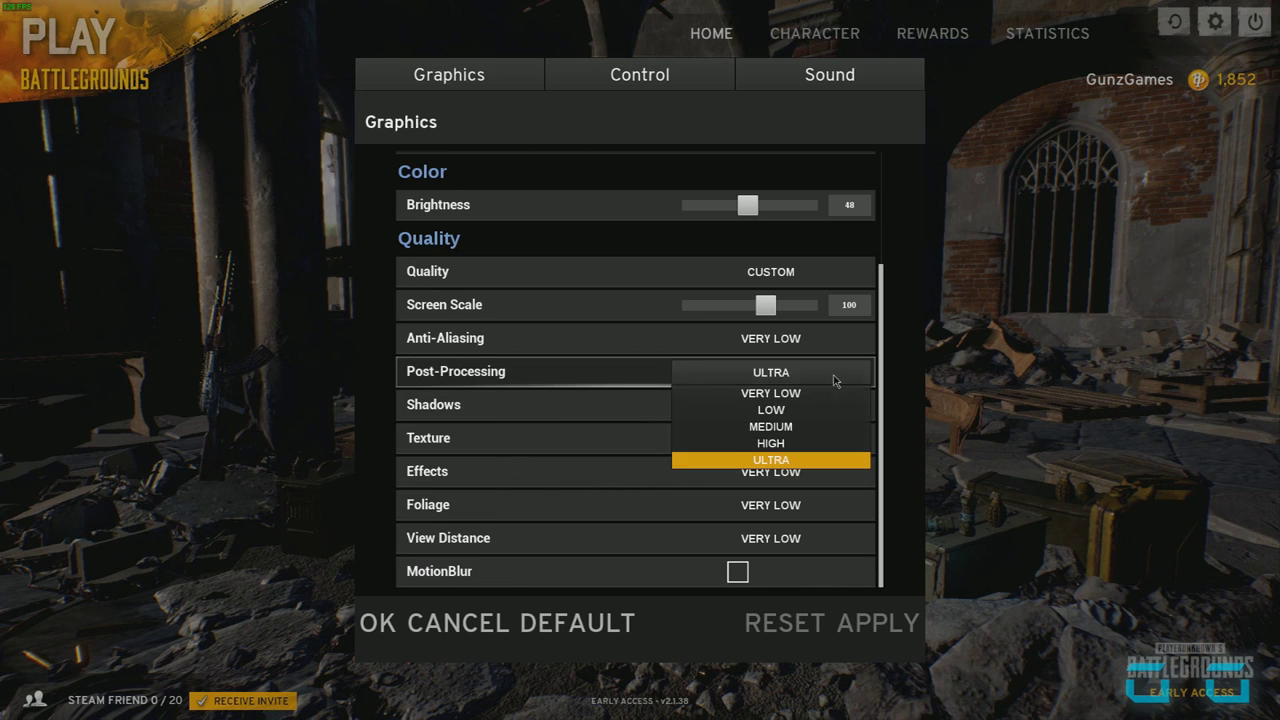
click(819, 393)
click(888, 624)
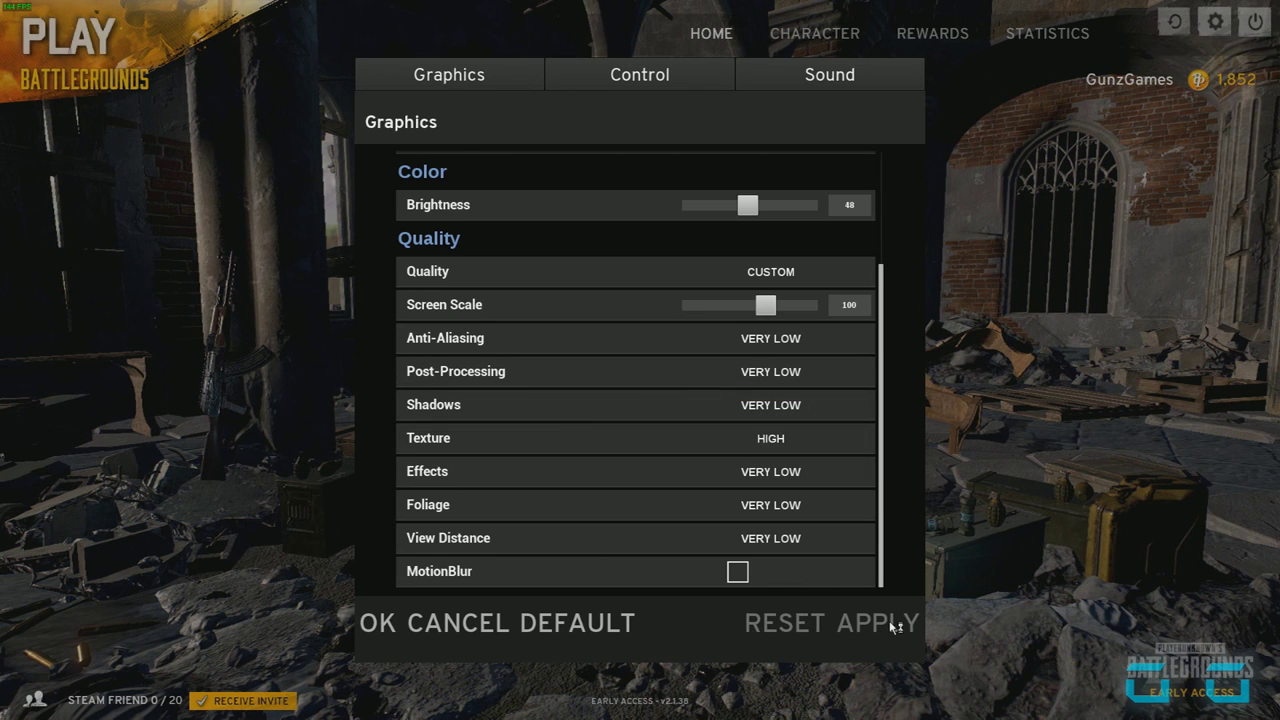
Try Shadows at Ultra, applying the change, and return them to Very Low and apply.
click(856, 418)
click(823, 492)
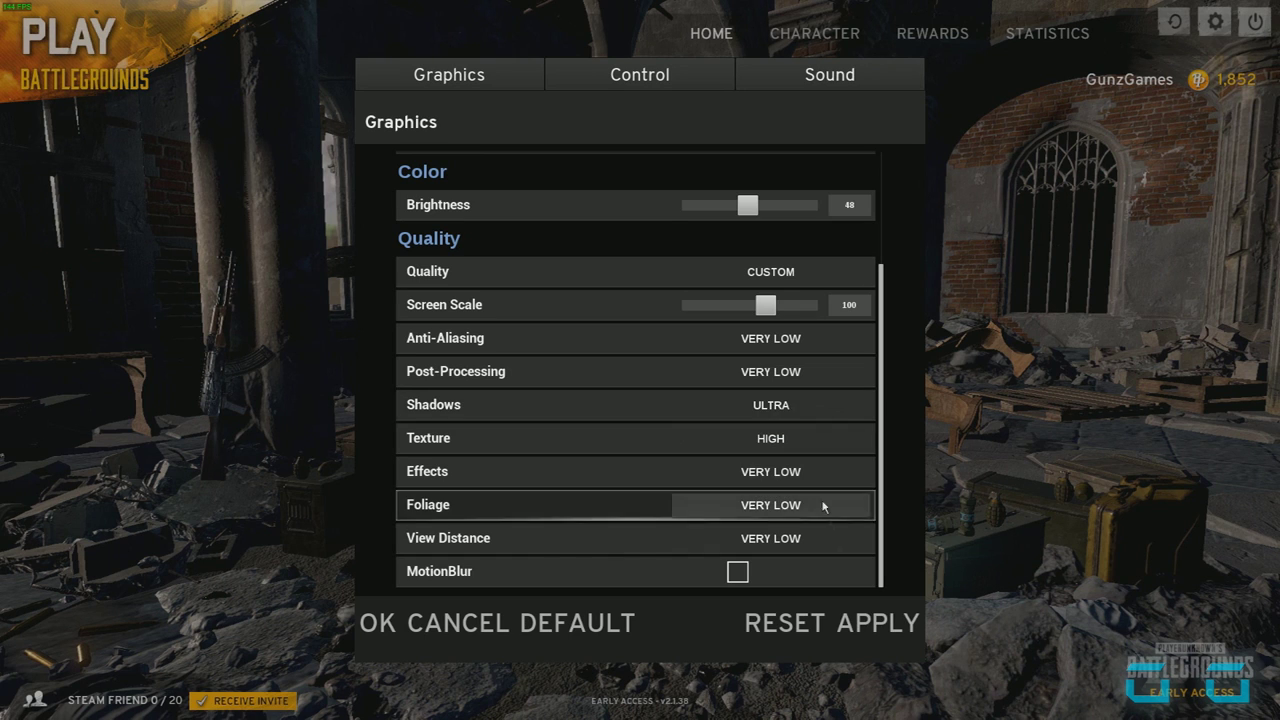
click(870, 624)
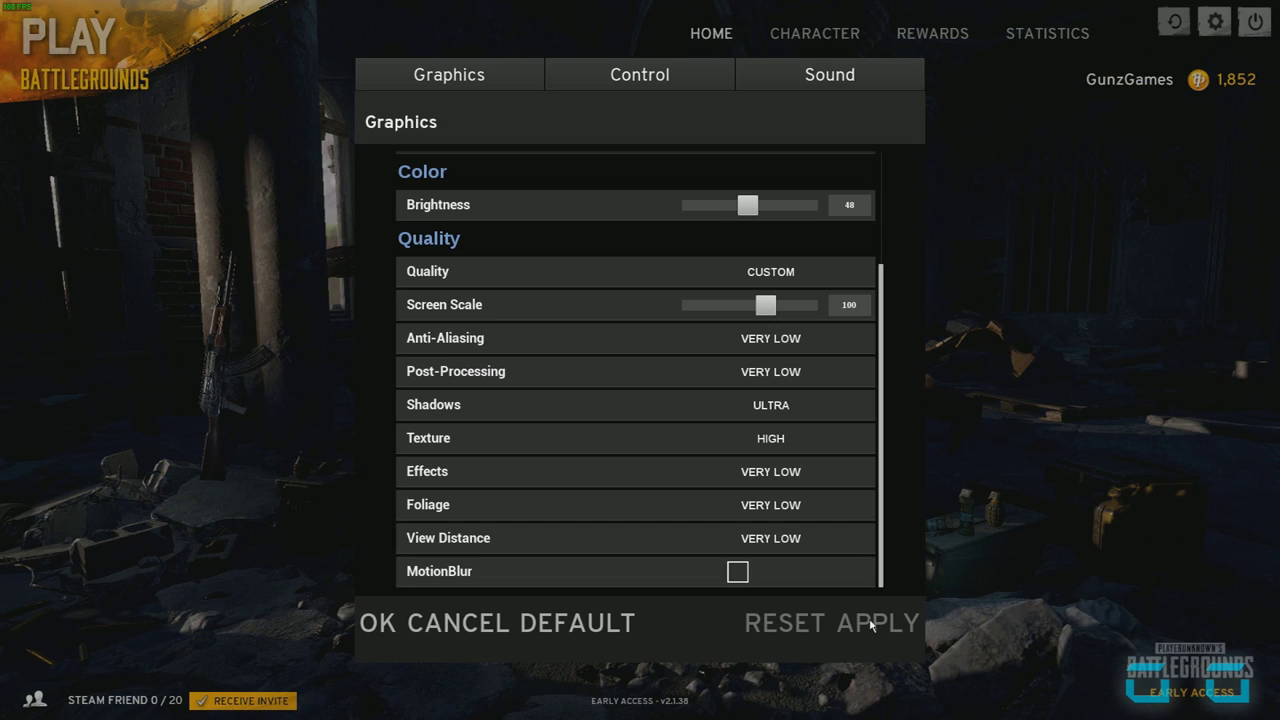
click(827, 405)
click(818, 426)
click(870, 622)
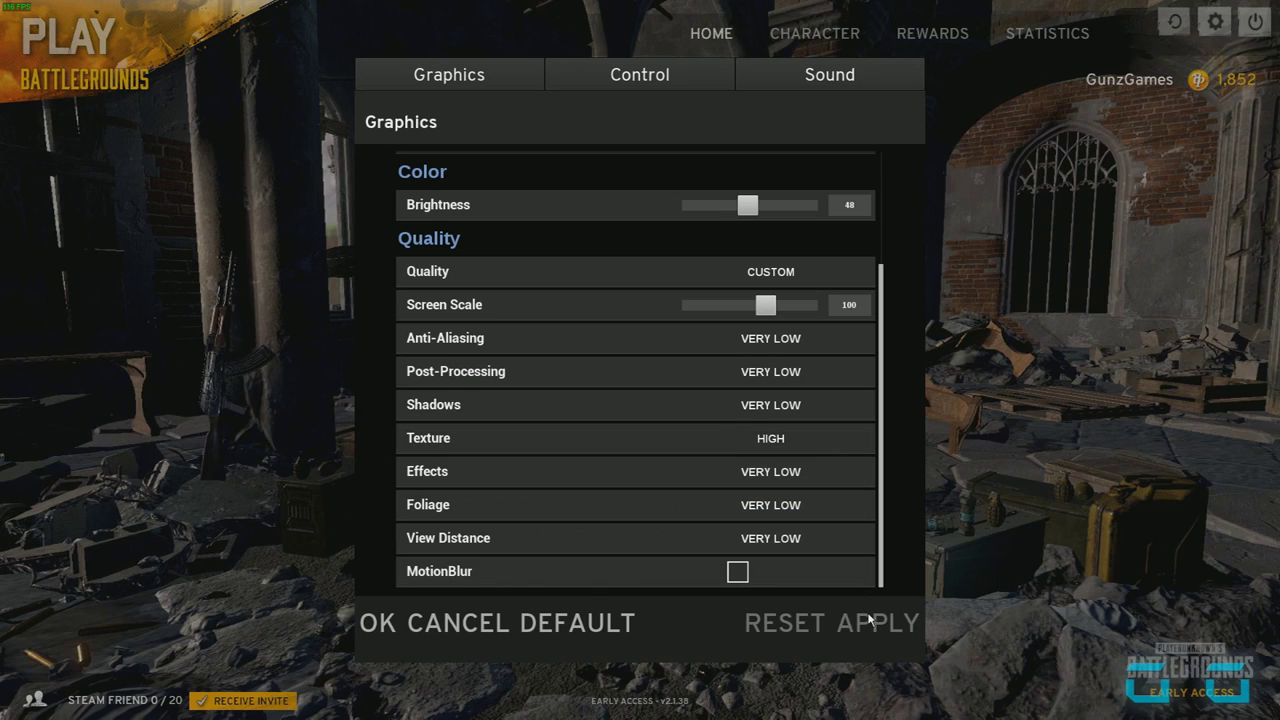
Repeat the Shadows comparison by applying Ultra once more and restoring Very Low.
click(870, 405)
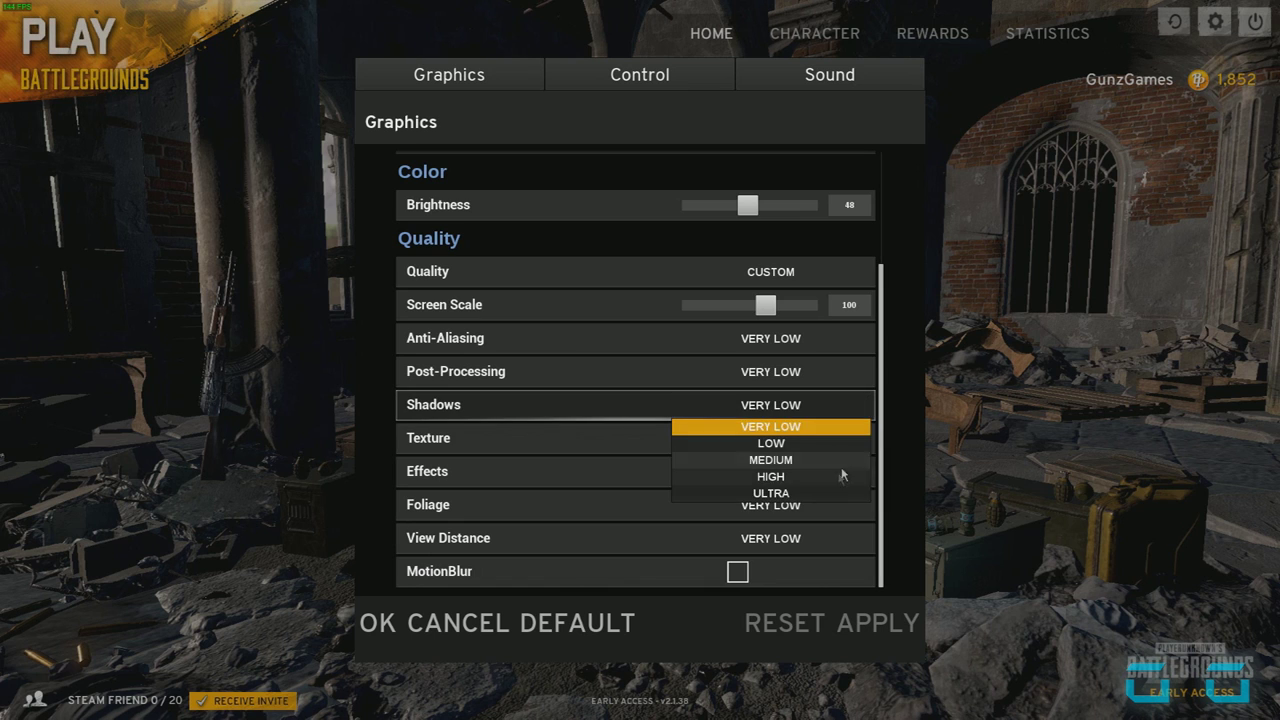
click(834, 491)
click(877, 622)
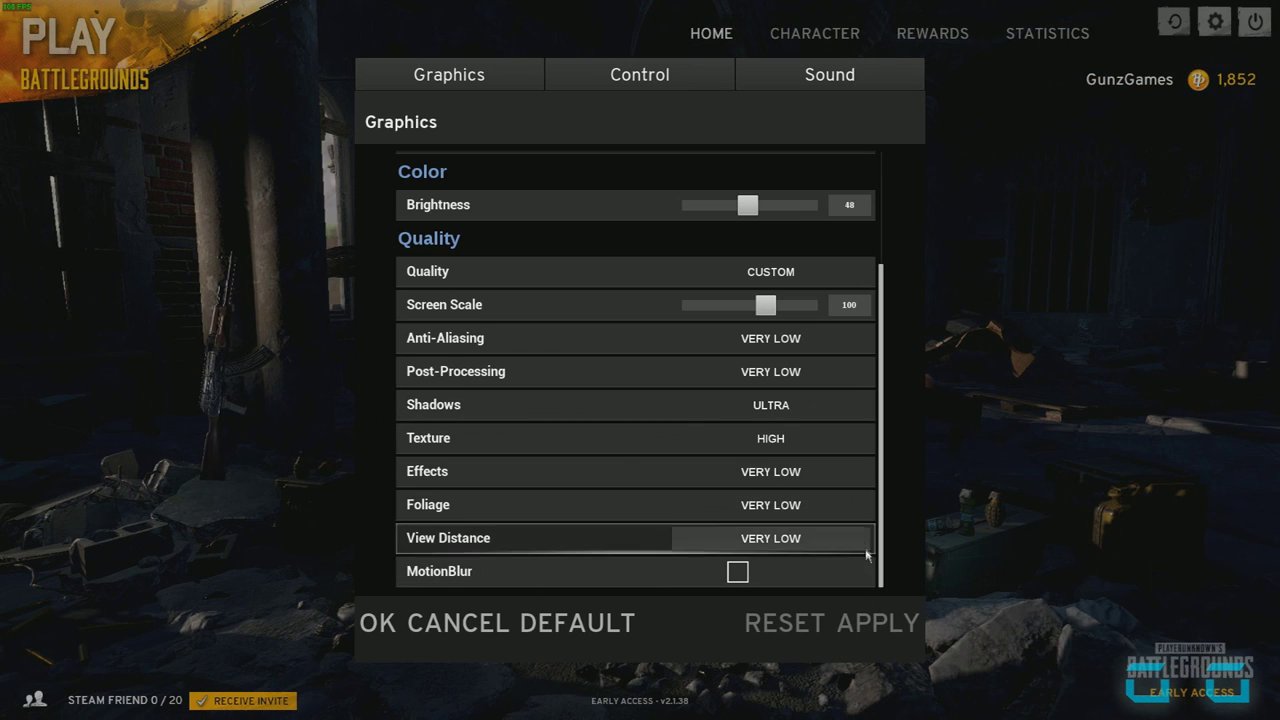
click(846, 406)
click(834, 429)
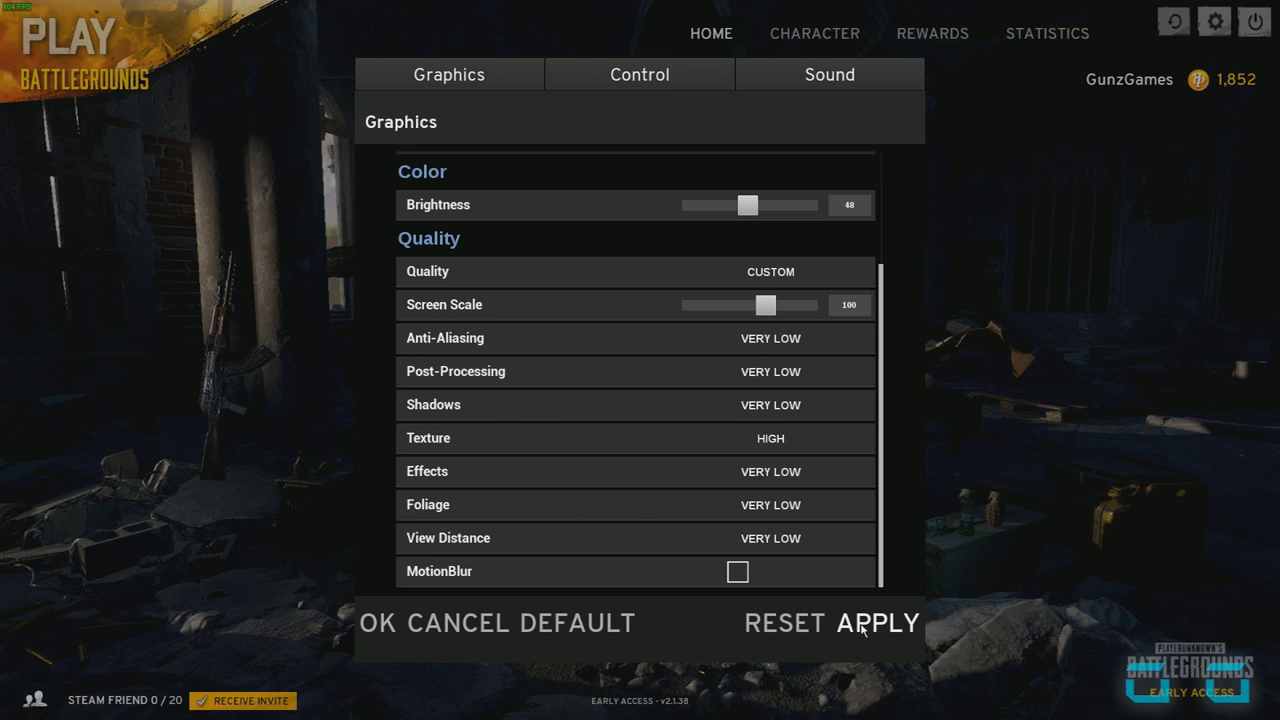
click(861, 626)
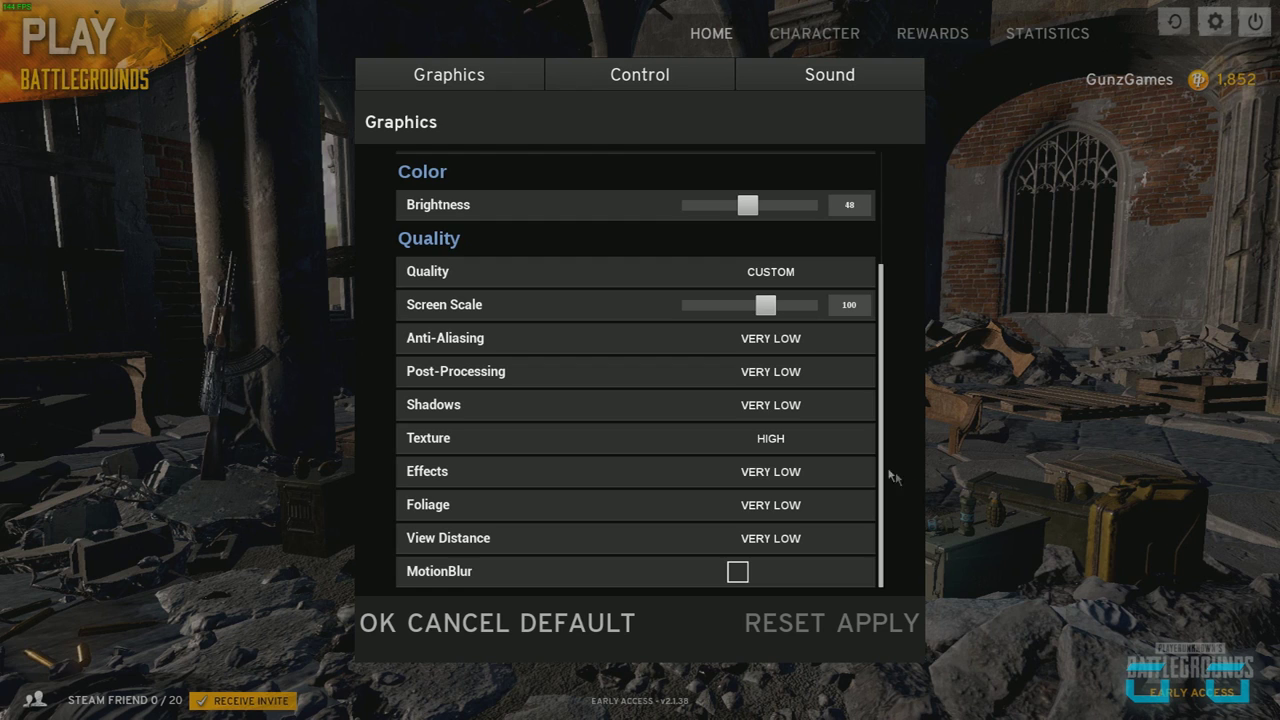
Try Texture at Very Low, applying the change, and return it to High and apply.
click(827, 434)
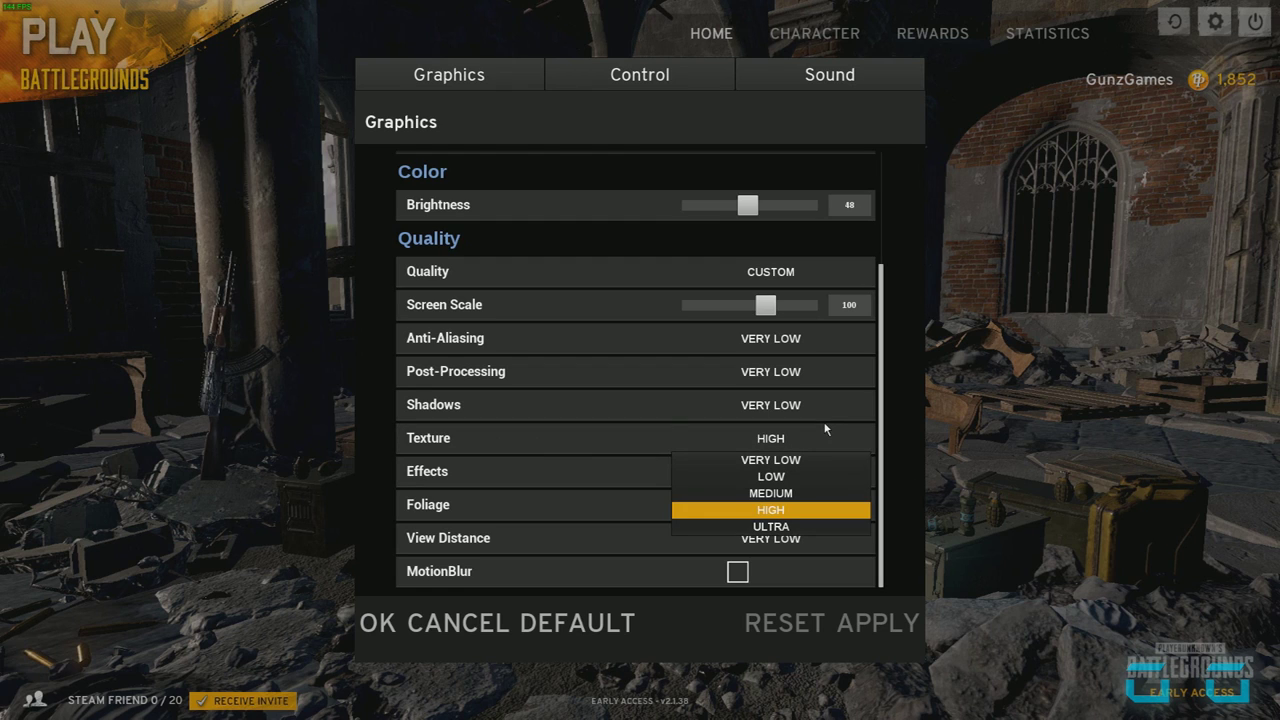
click(770, 459)
click(877, 622)
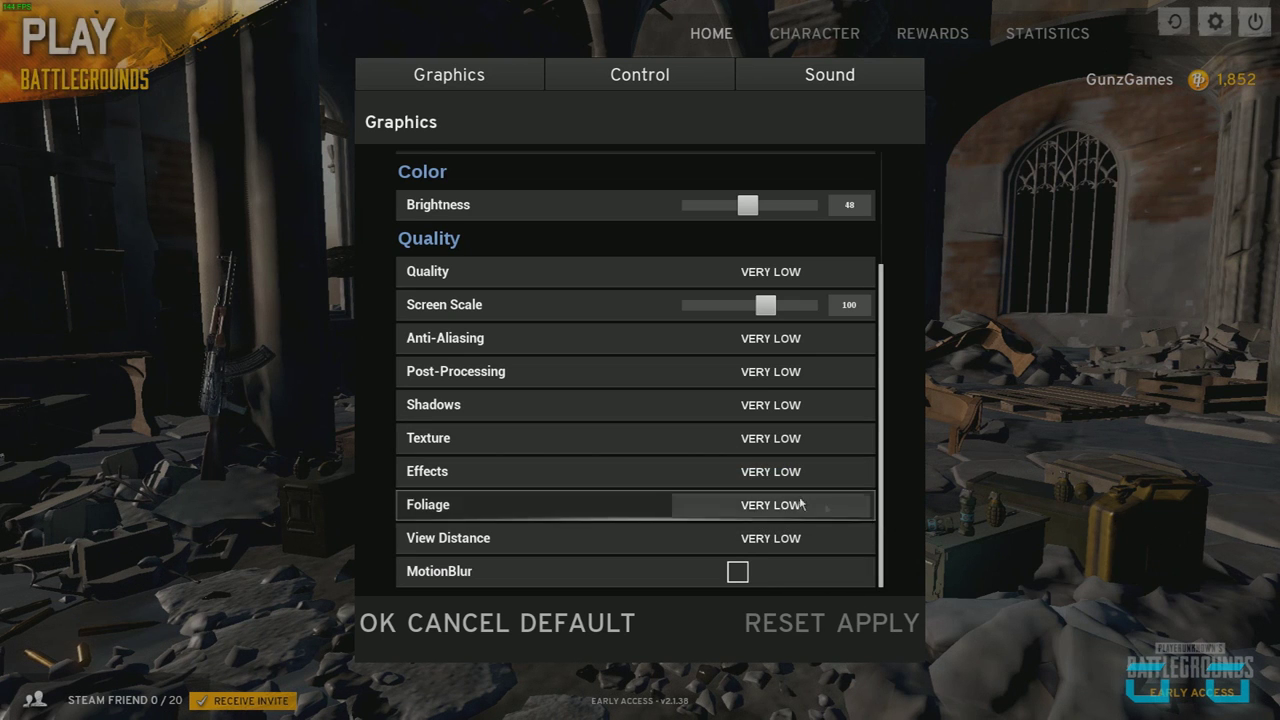
click(818, 440)
click(808, 509)
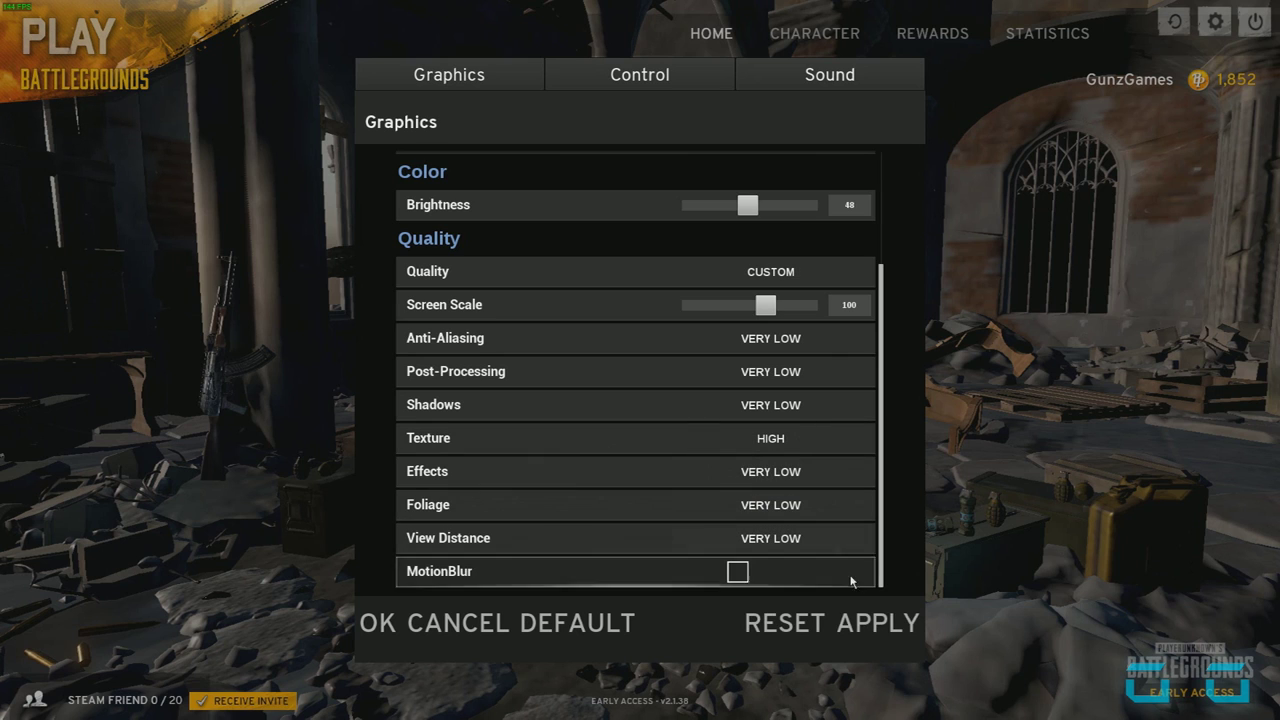
click(884, 622)
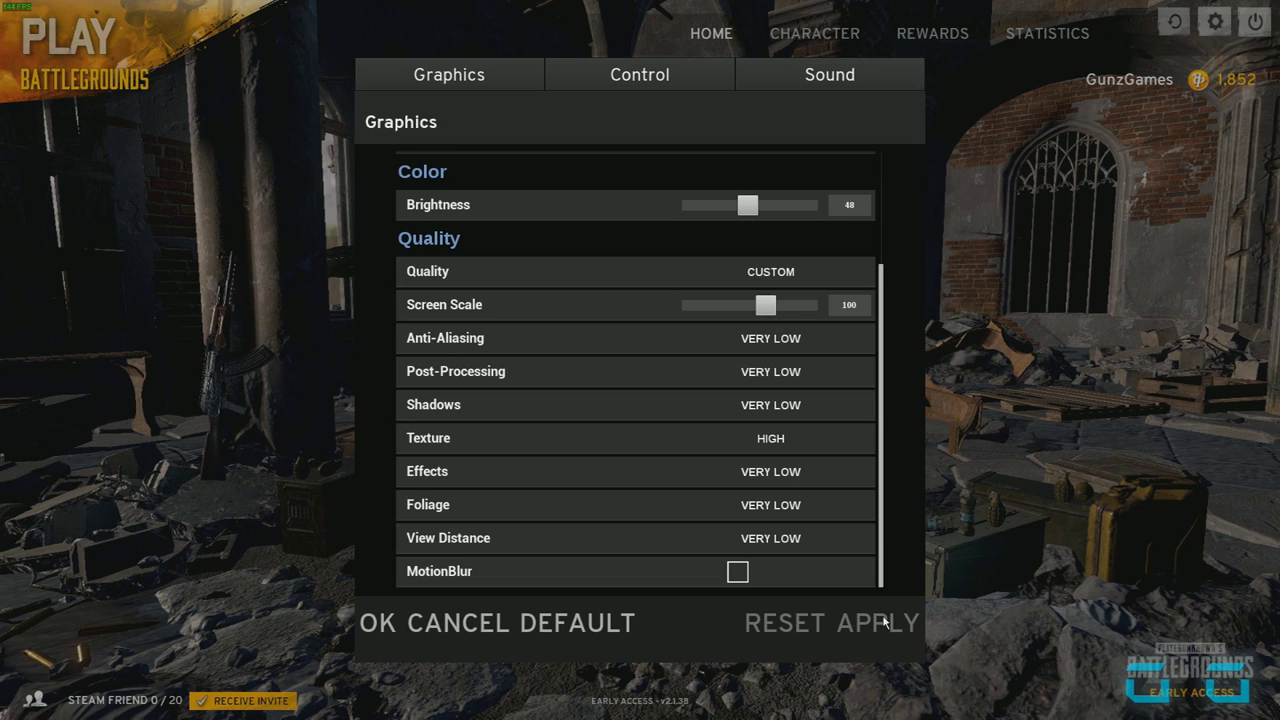
Try Effects at Ultra and return the setting to Very Low.
click(789, 478)
click(795, 561)
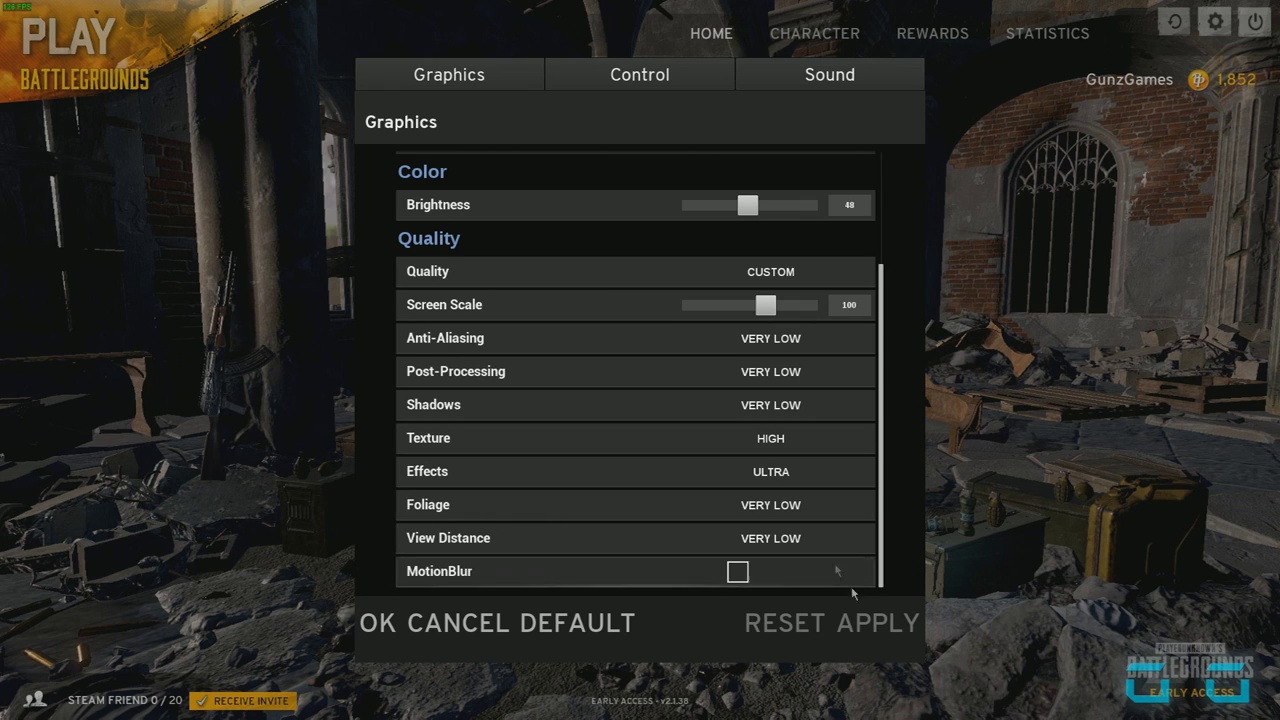
click(797, 471)
click(770, 491)
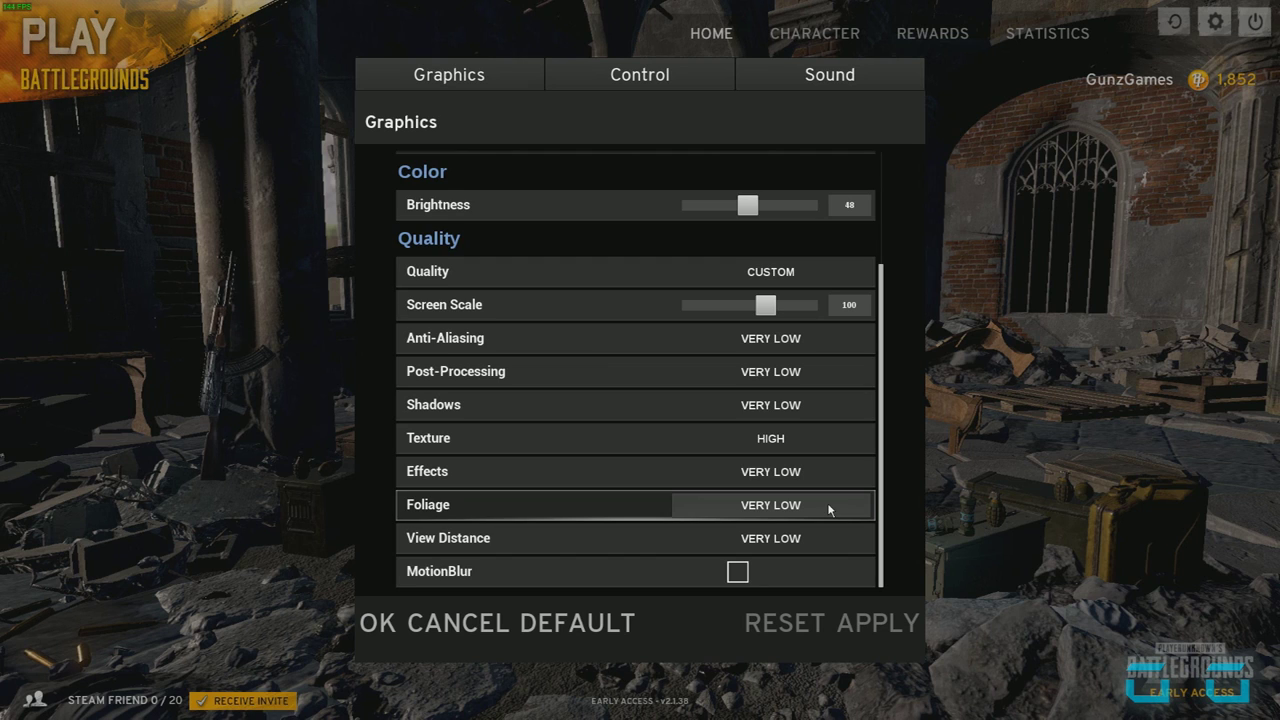
View the quality levels available for View Distance and leave the settings without saving.
click(835, 539)
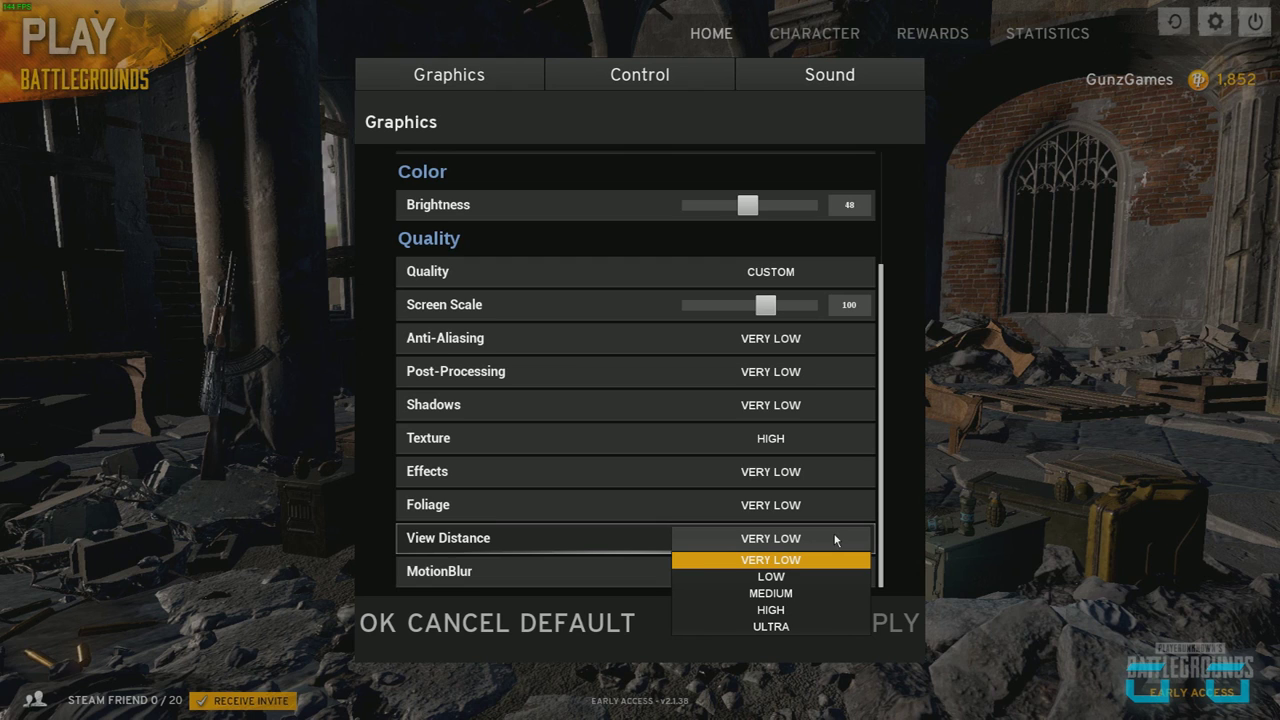
click(835, 540)
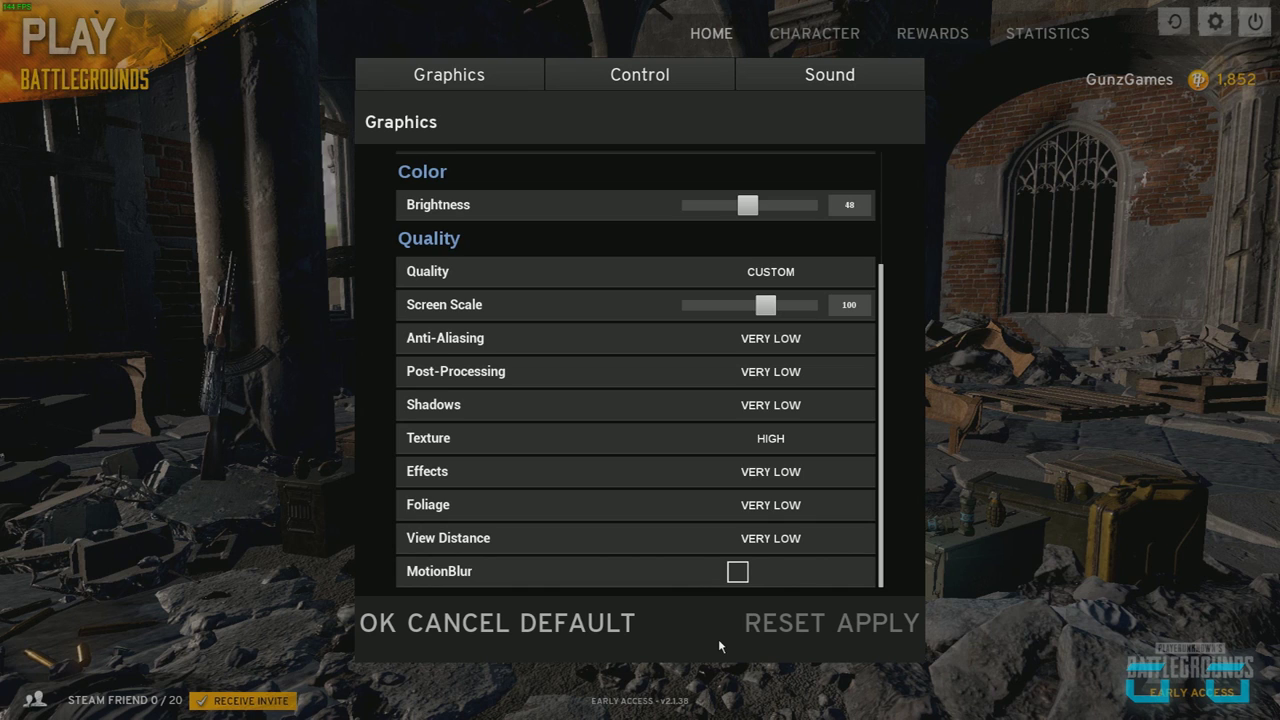
click(440, 623)
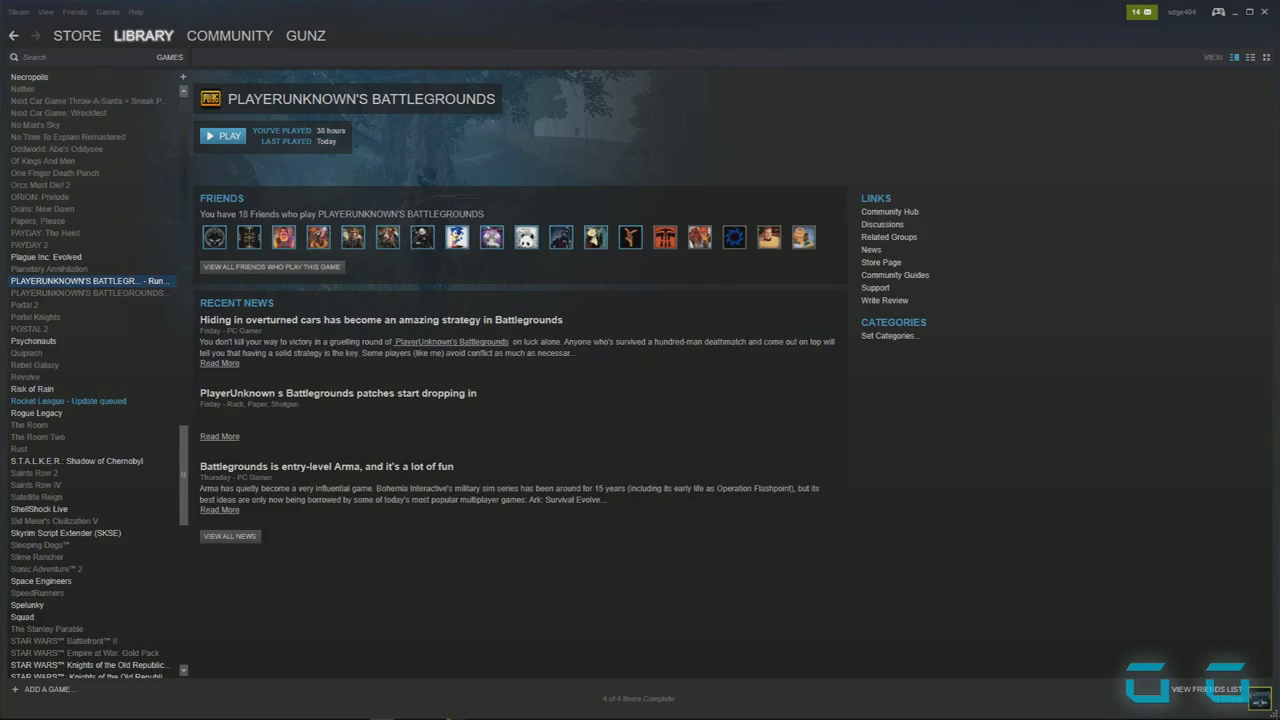
right_click(155, 285)
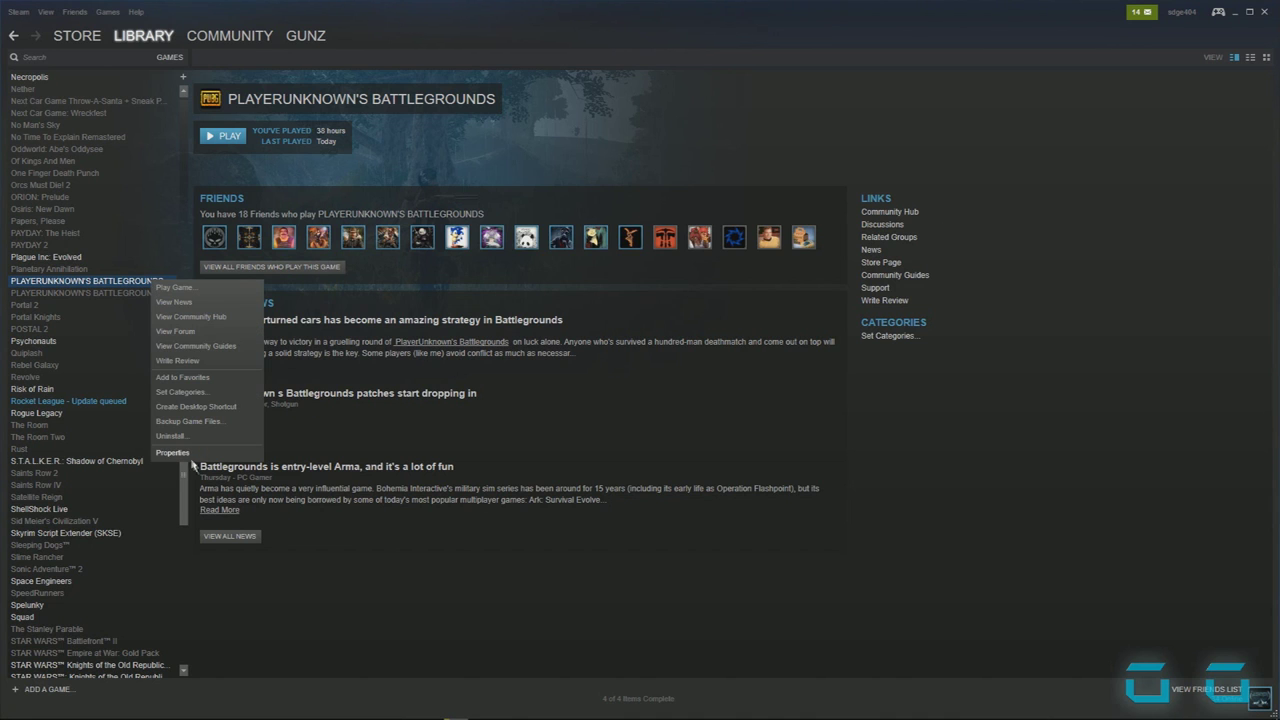
click(185, 452)
click(818, 545)
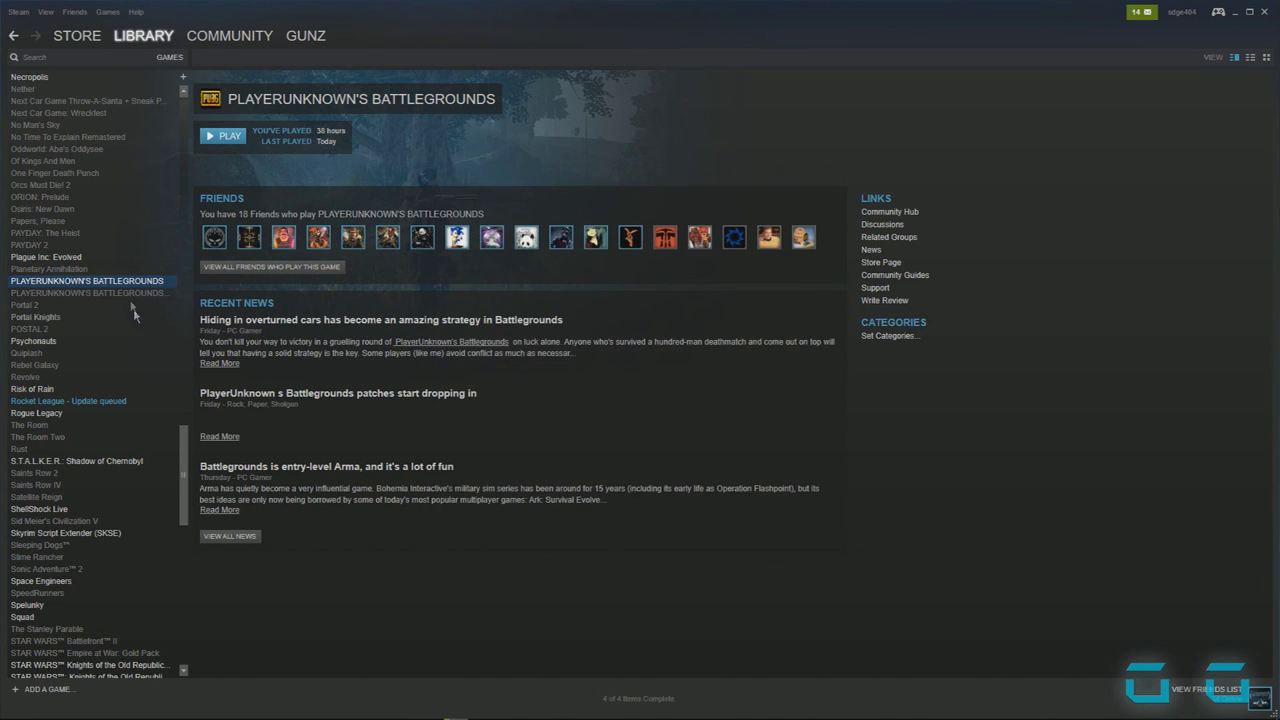
Clear the launch options in the properties of PLAYERUNKNOWN'S BATTLEGROUNDS and start the game without them.
right_click(133, 285)
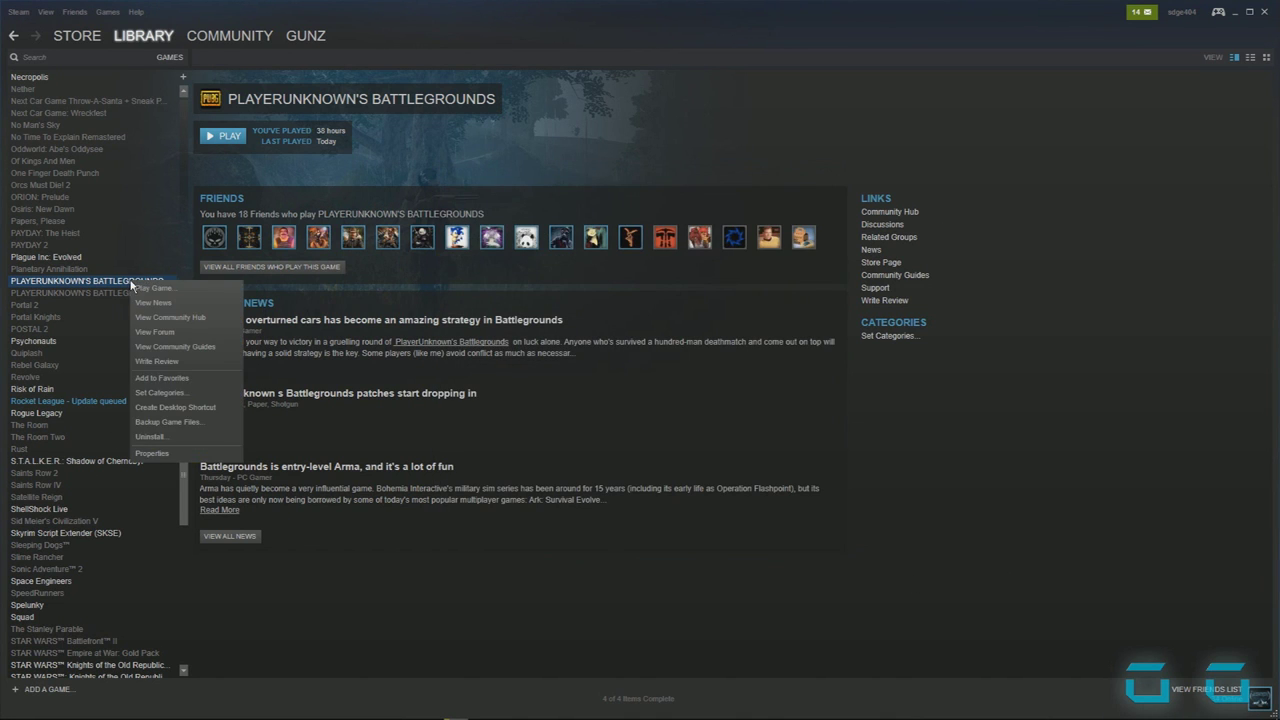
click(178, 453)
click(496, 347)
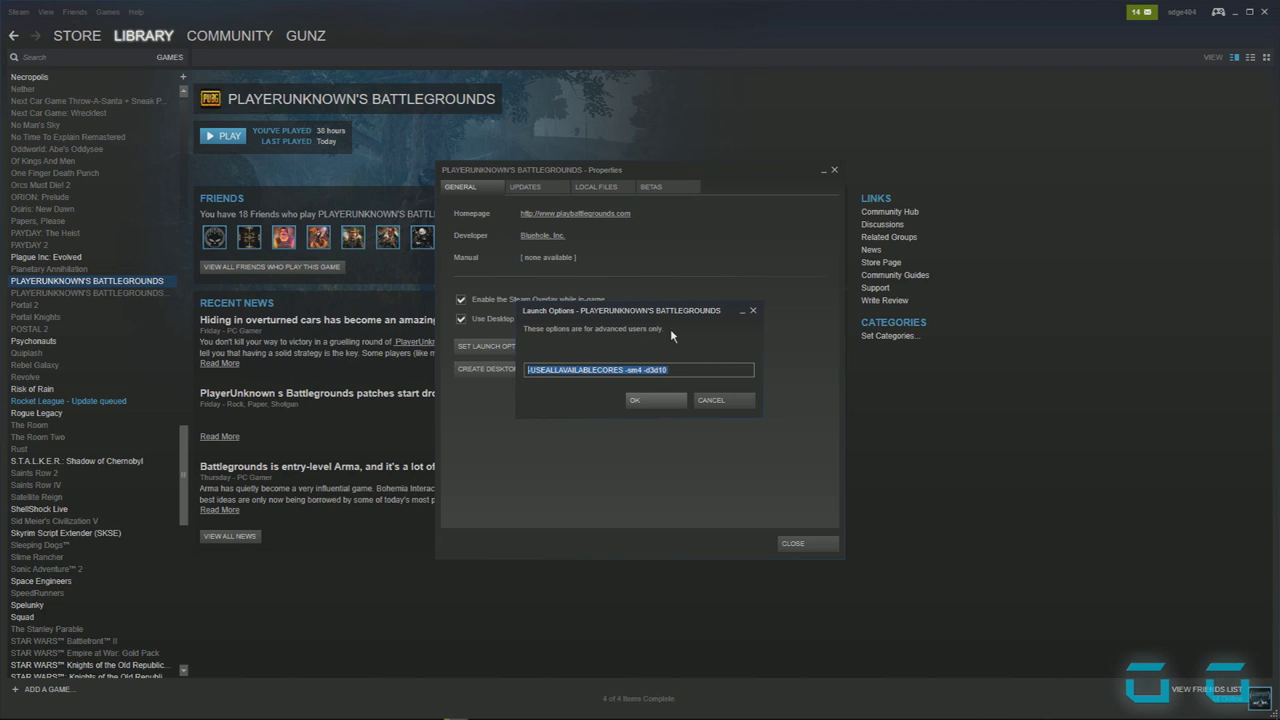
key(BackSpace)
click(679, 404)
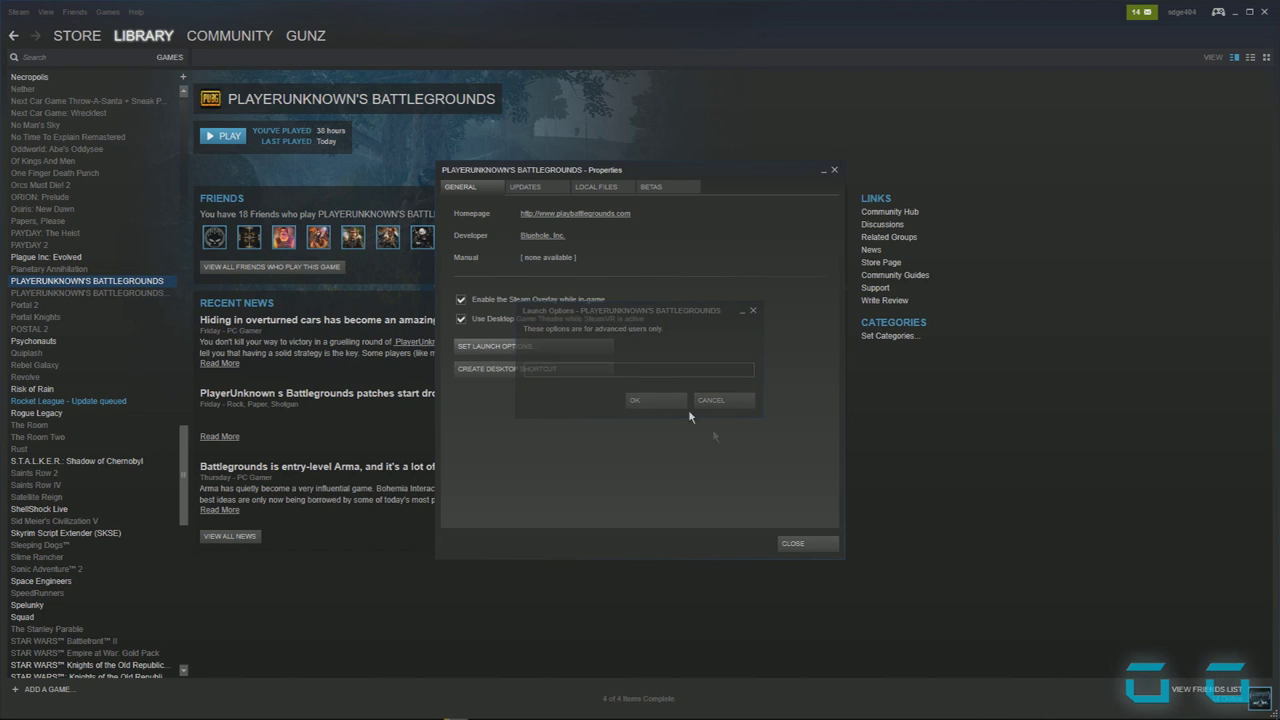
click(793, 543)
click(218, 138)
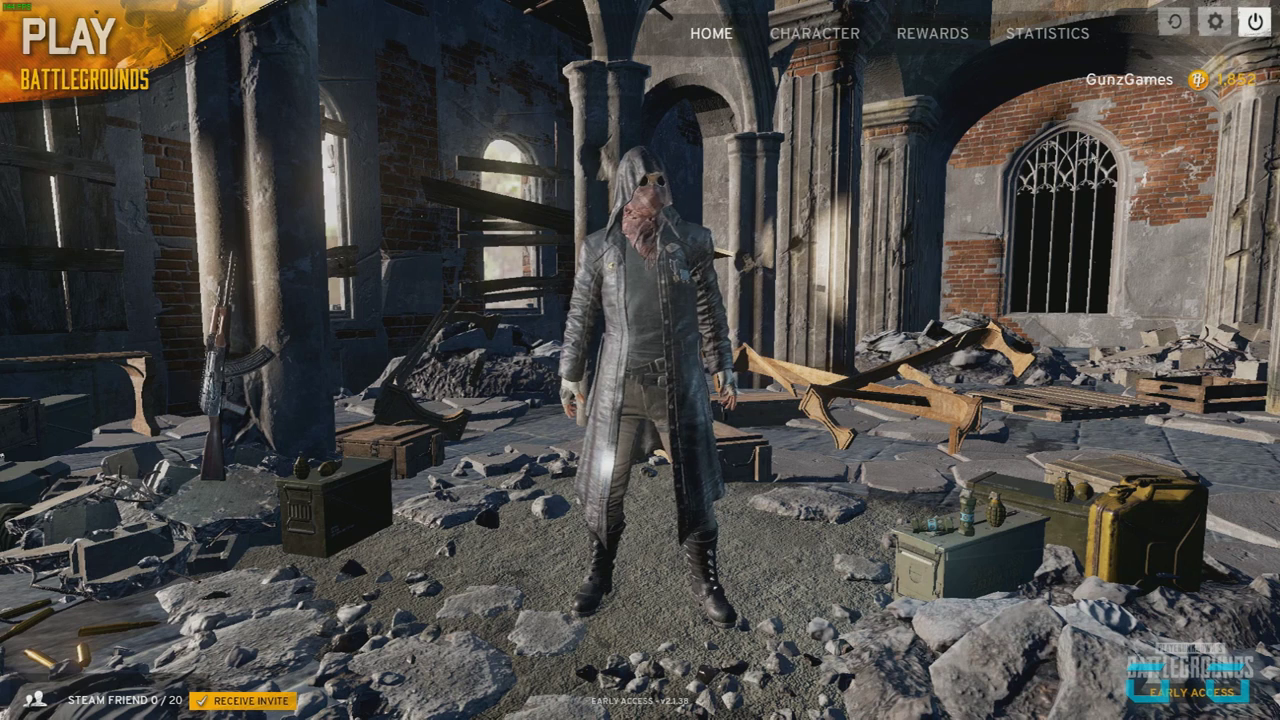
Switch back to Steam and set the launch options of PLAYERUNKNOWN'S BATTLEGROUNDS to "-USEALLAVAILABLECORES -sm4 -d3d10".
key(alt+Tab)
right_click(154, 284)
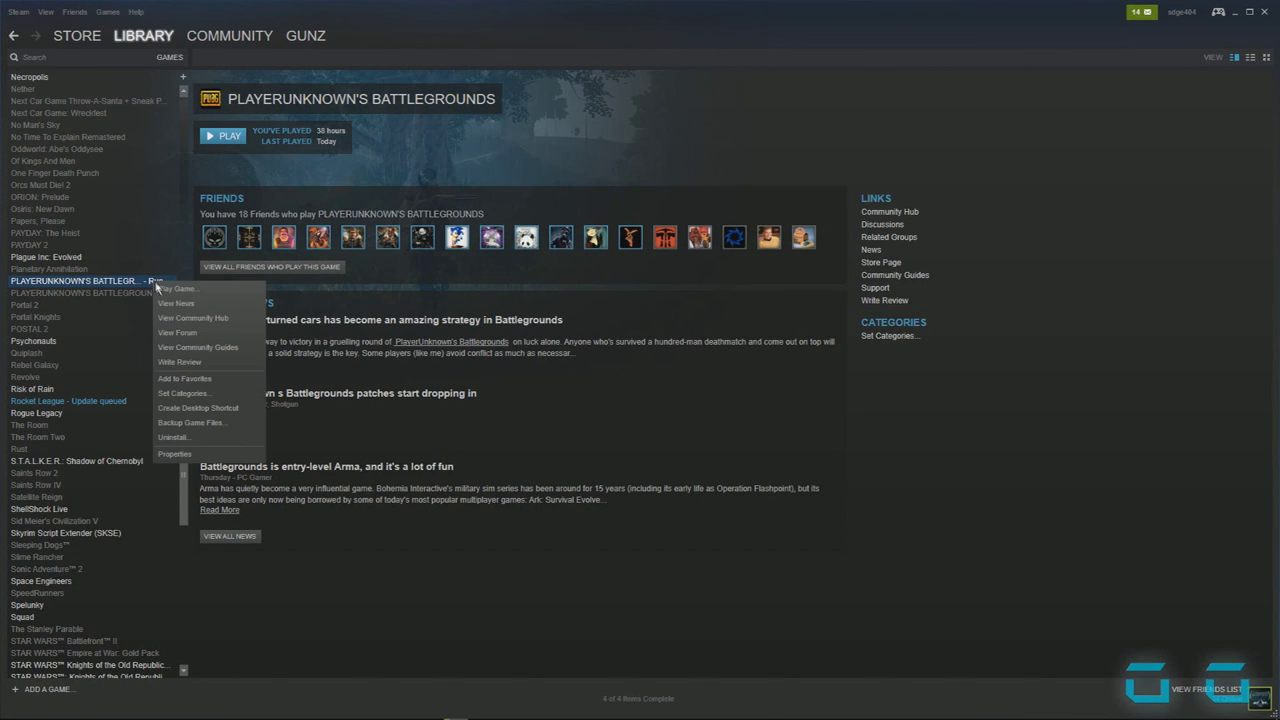
click(236, 458)
click(471, 350)
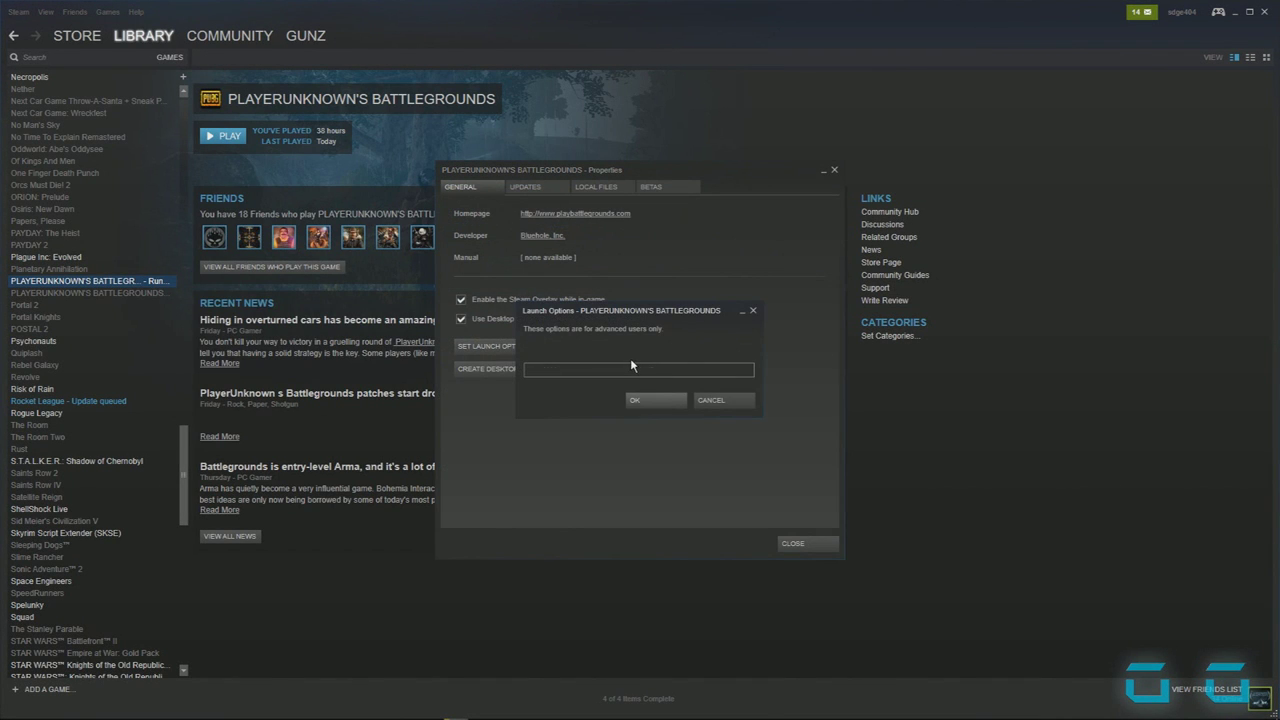
text(-USEALLAVAILABLECORES -sm4 -d3d10)
click(648, 403)
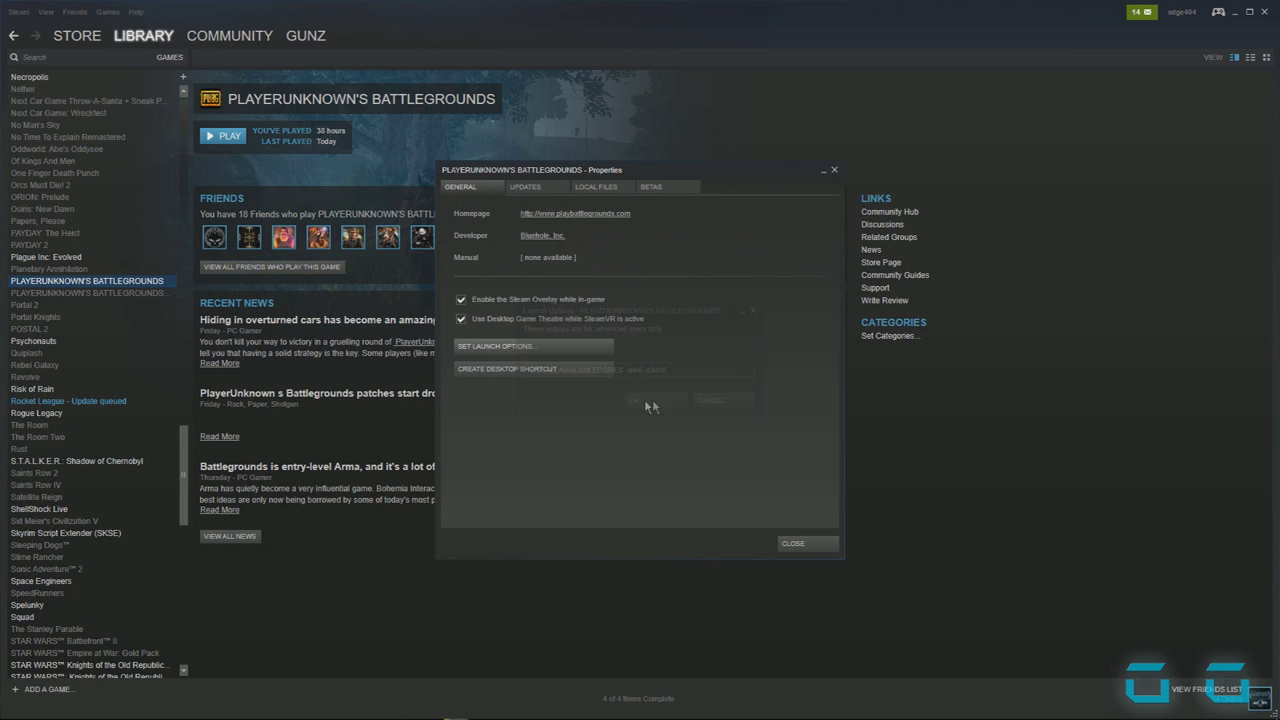
click(819, 549)
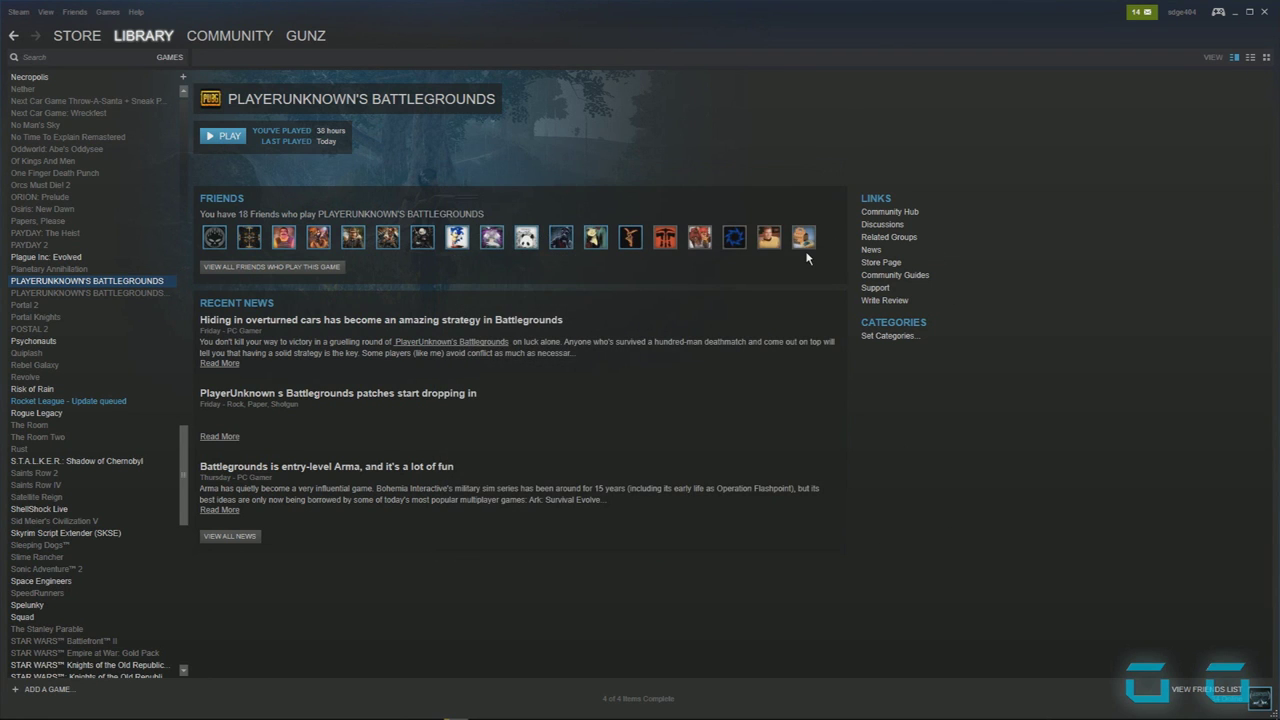